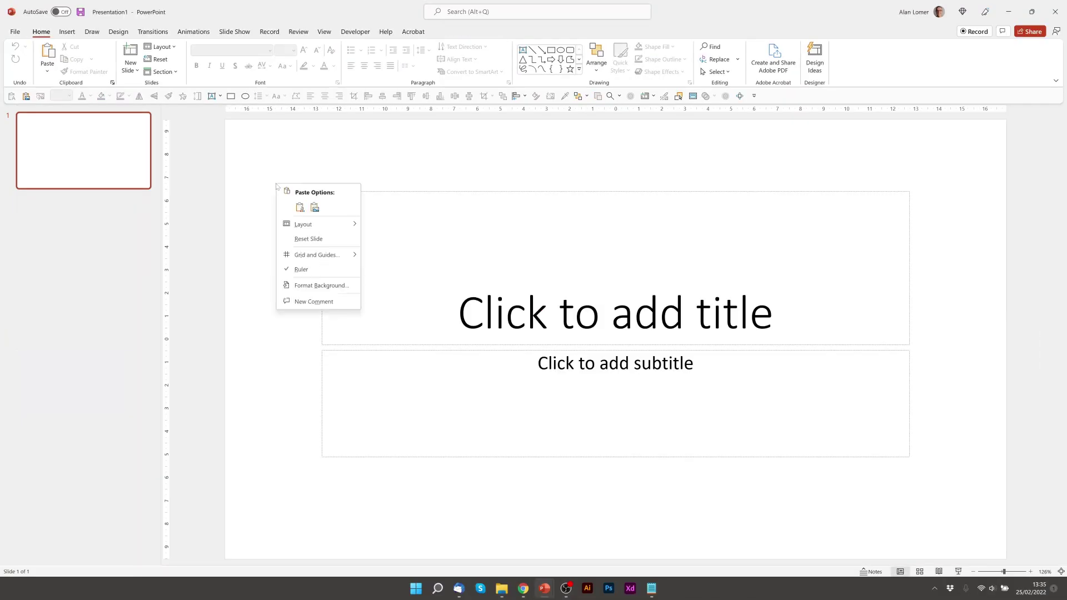
Apply the Blank layout to the slide, removing the title and subtitle placeholders
mouse_move(311, 224)
click(391, 356)
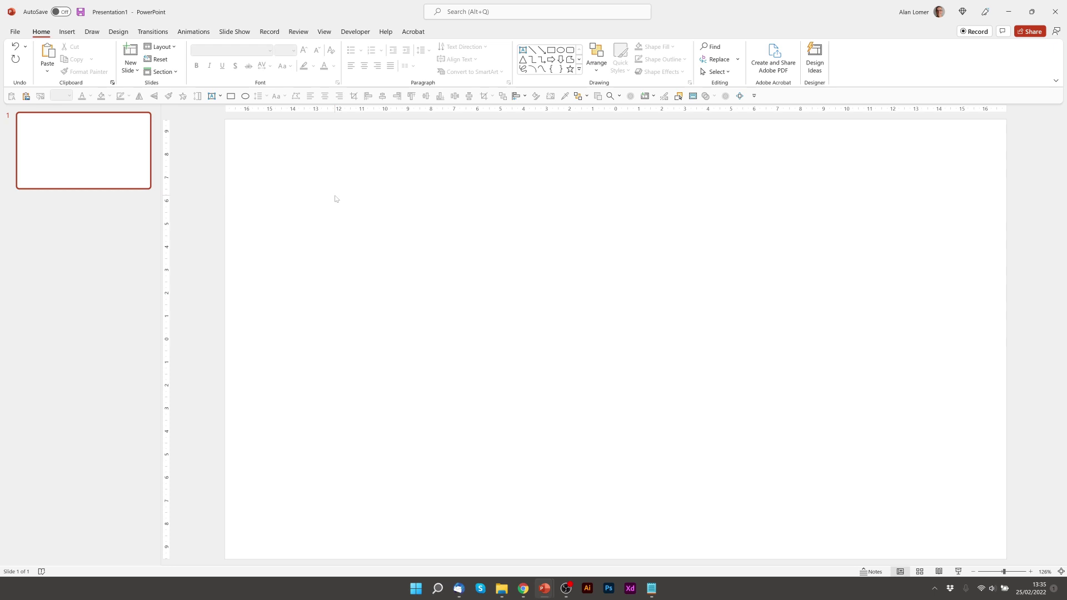
Paste the blue and pink squares and move them off the slide to the left
key(ctrl+v)
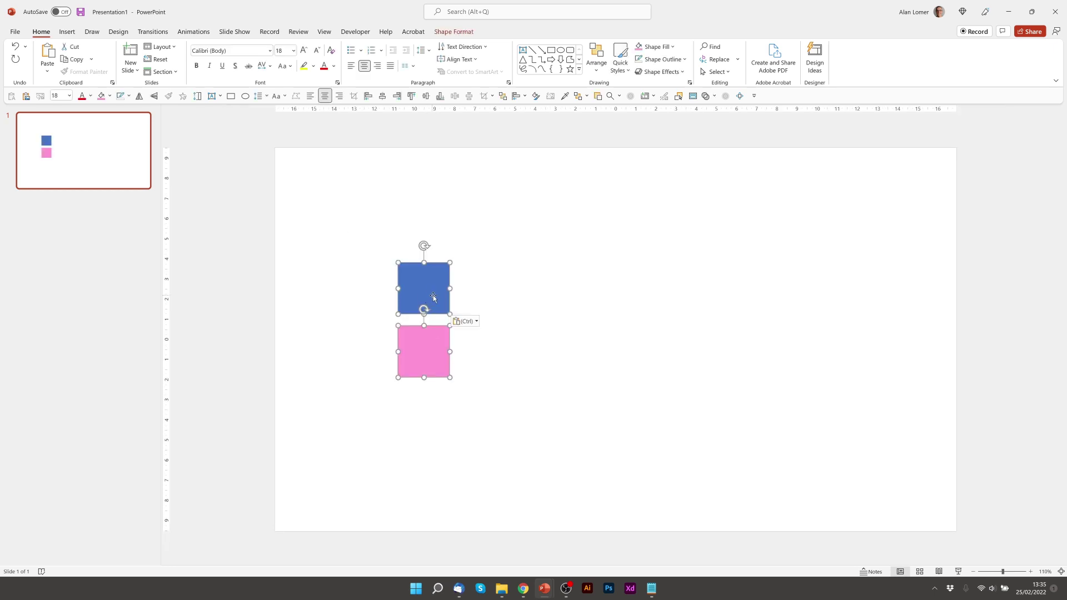
drag(436, 298, 243, 309)
click(239, 225)
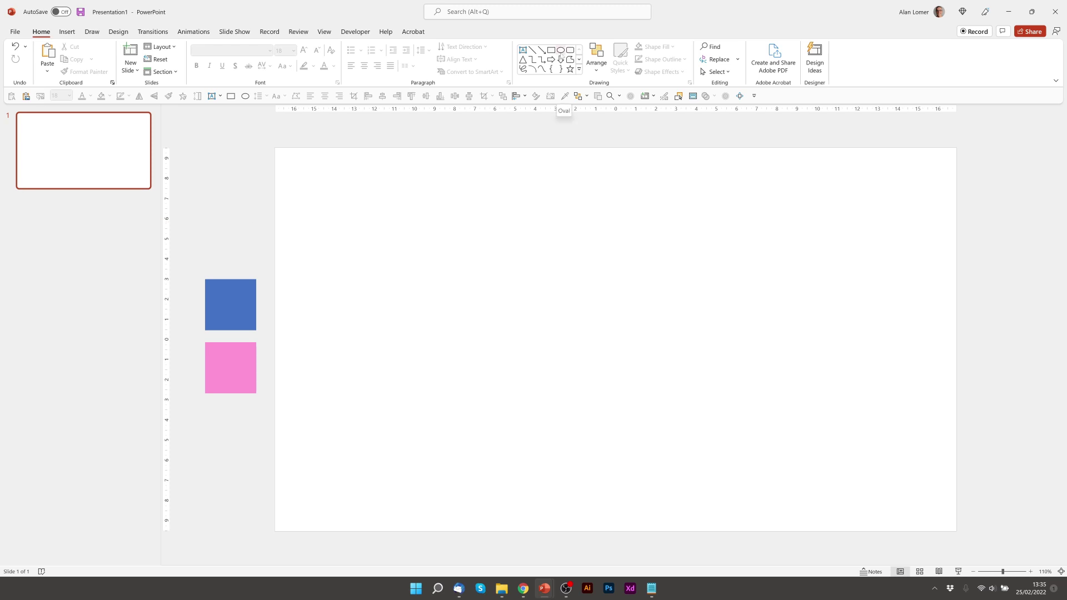
Draw a tall oval near the slide centre and reshape it into a pointed petal with Edit Points
click(561, 50)
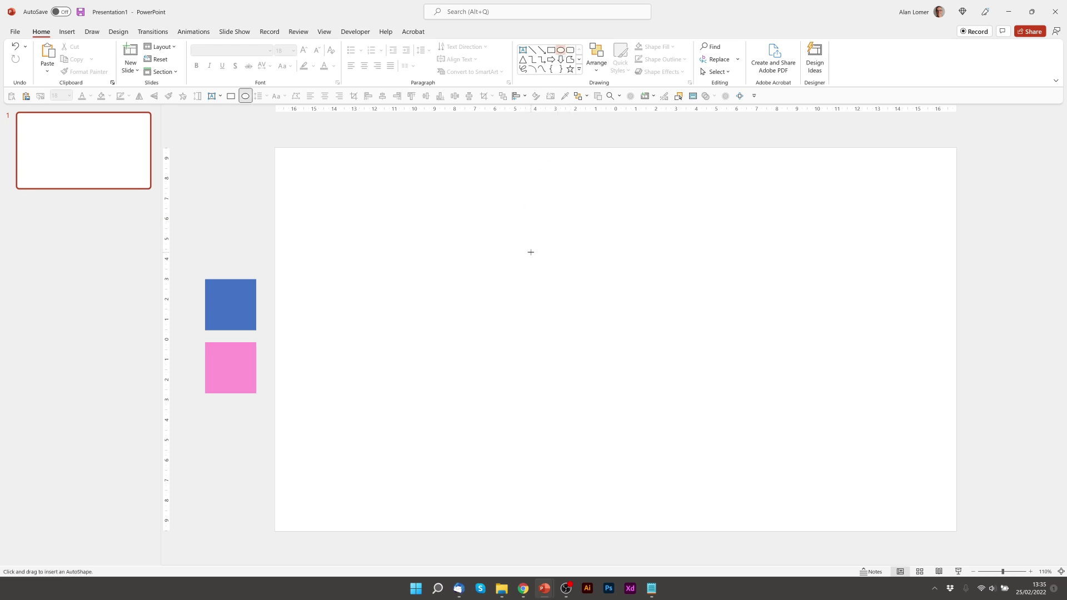
drag(531, 253, 592, 354)
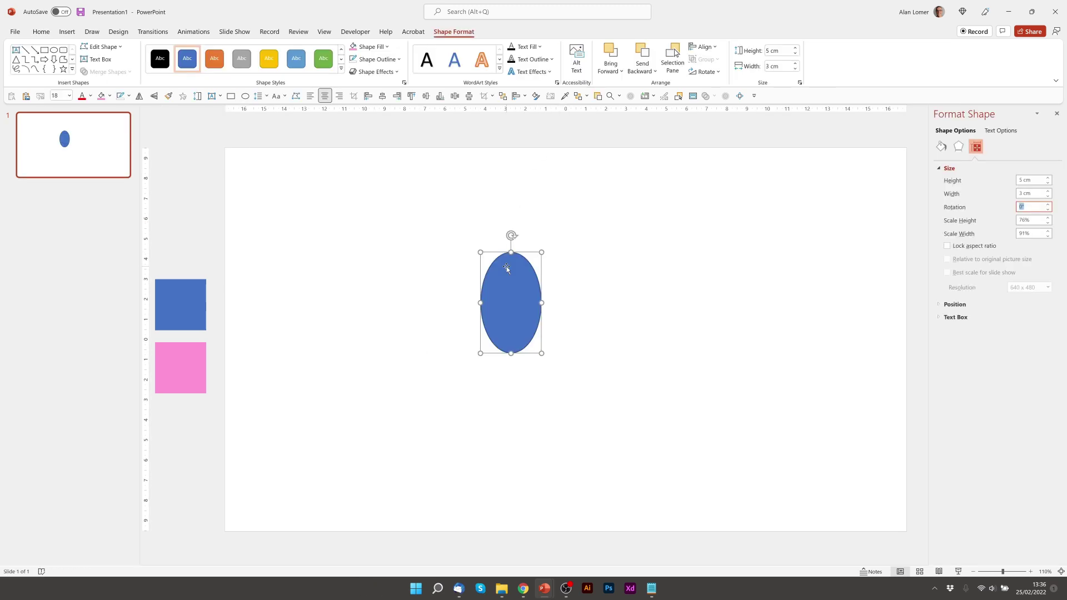
right_click(507, 269)
click(535, 351)
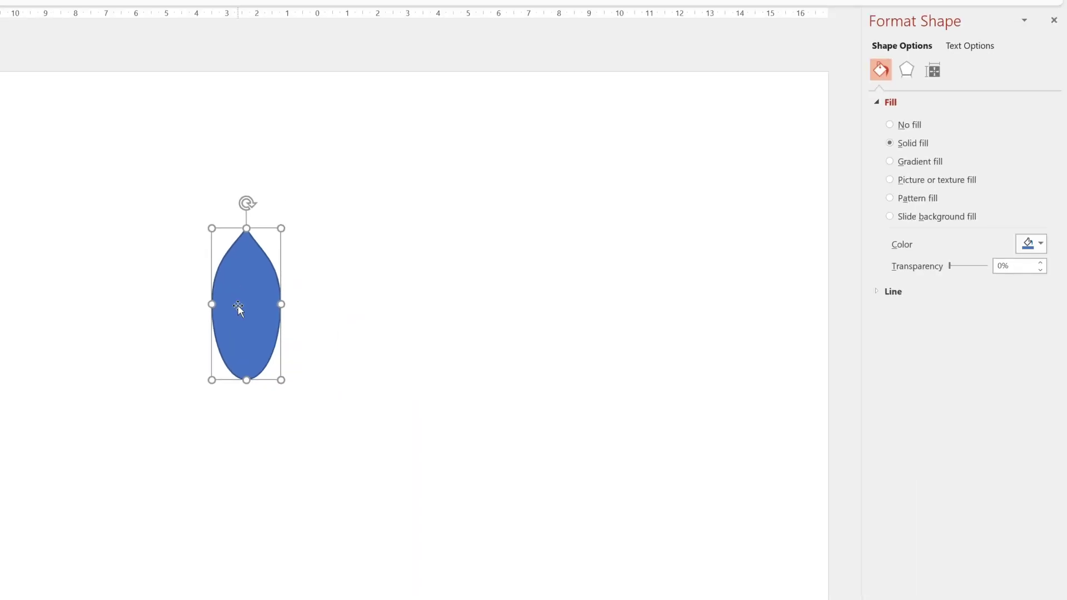
Give the petal a black outline 3.75 pt wide
click(885, 291)
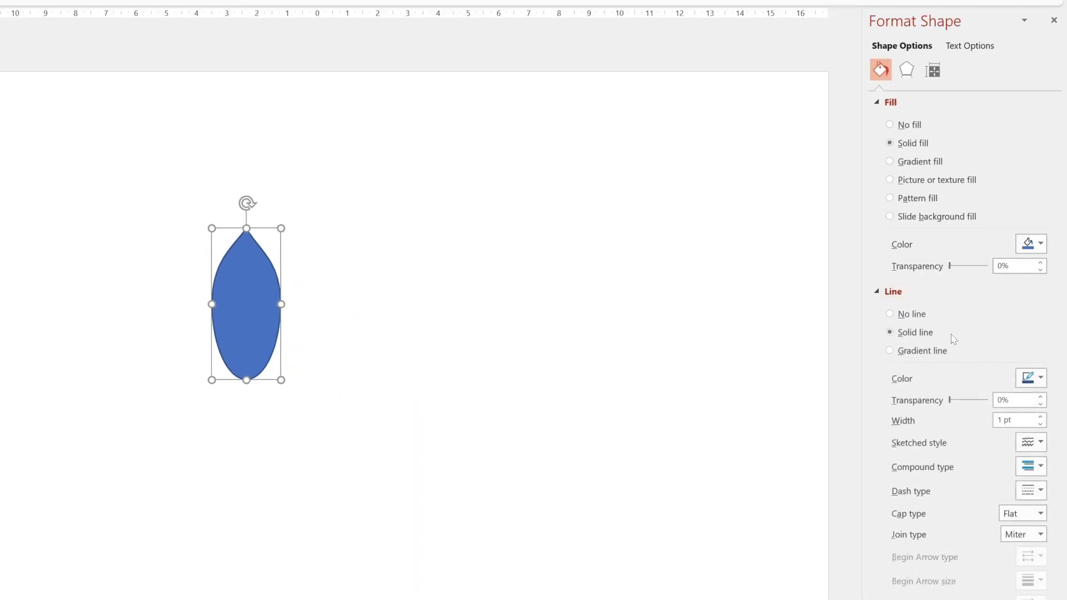
click(1027, 382)
click(967, 418)
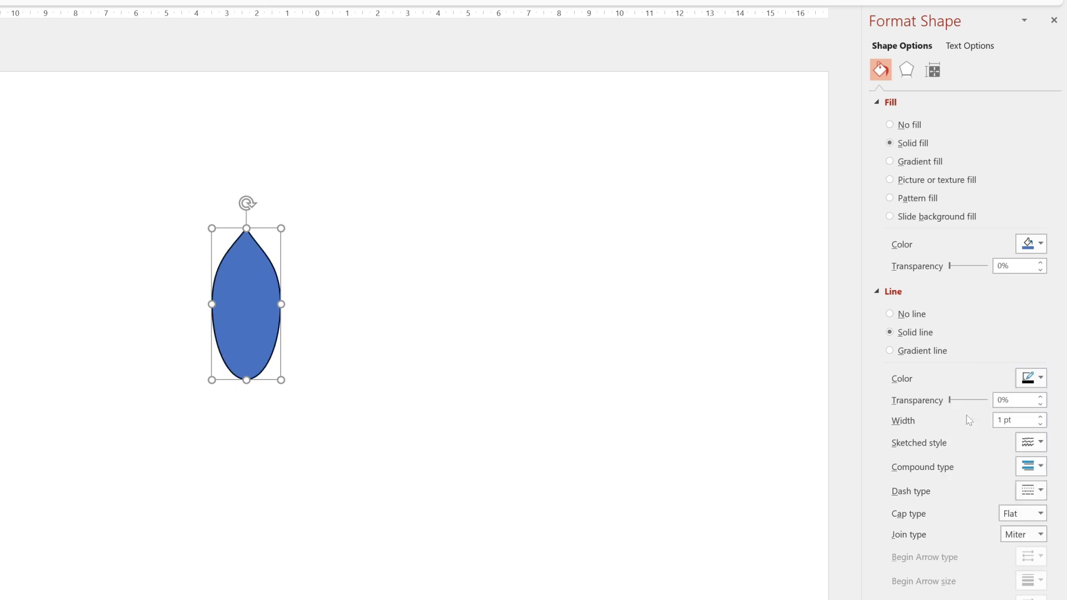
click(1041, 417)
click(1041, 417)
click(1041, 417)
click(1040, 417)
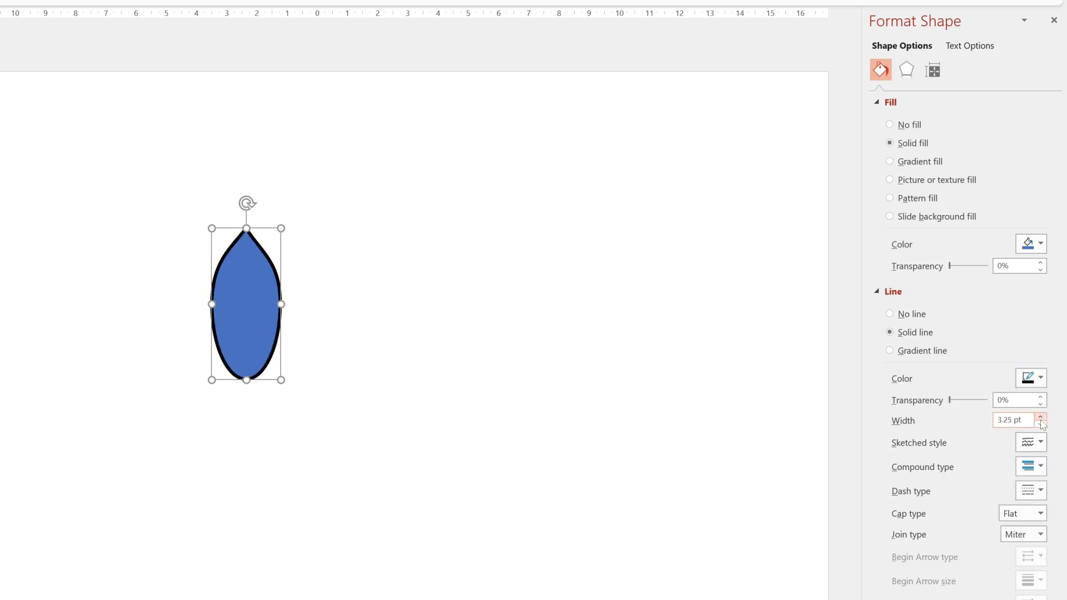
click(1041, 417)
click(1041, 423)
click(1041, 424)
click(1041, 417)
click(1041, 417)
click(1041, 417)
click(556, 362)
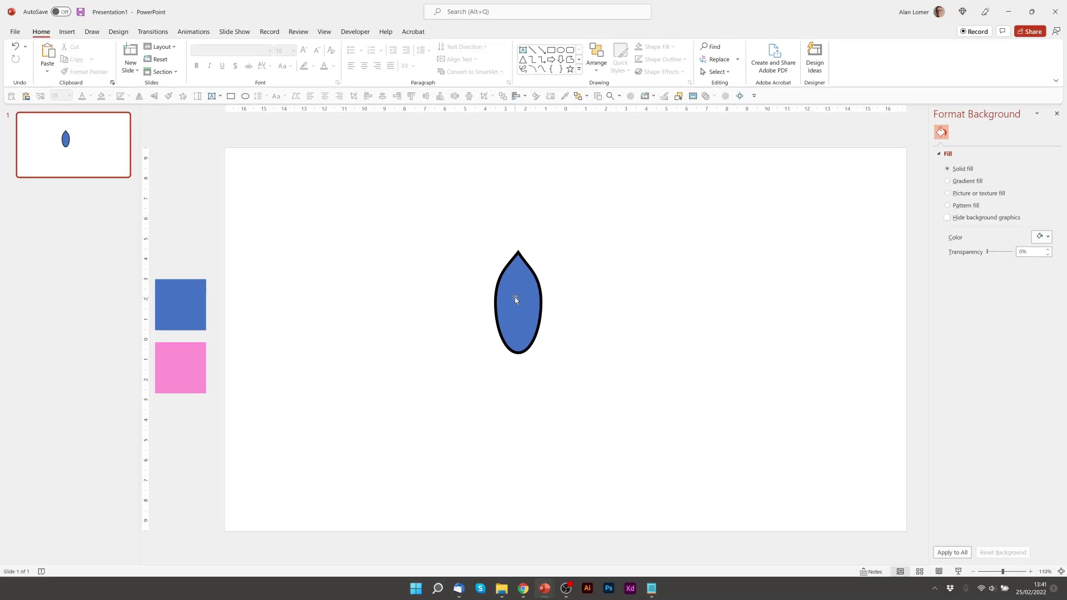
Draw a tall thin triangle filled black with no outline
click(523, 58)
drag(420, 310, 428, 364)
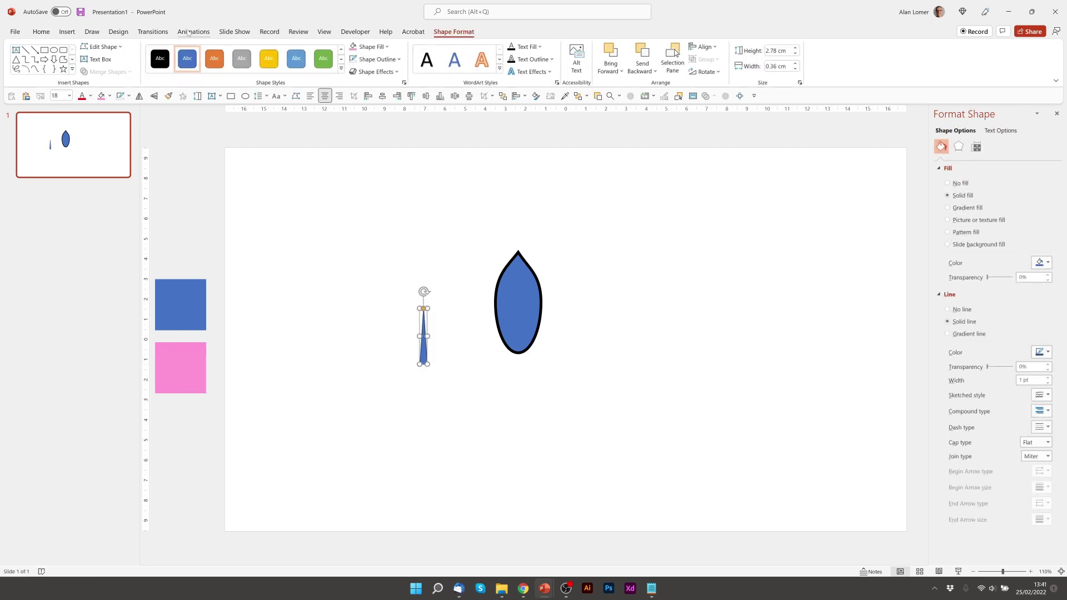
click(1040, 263)
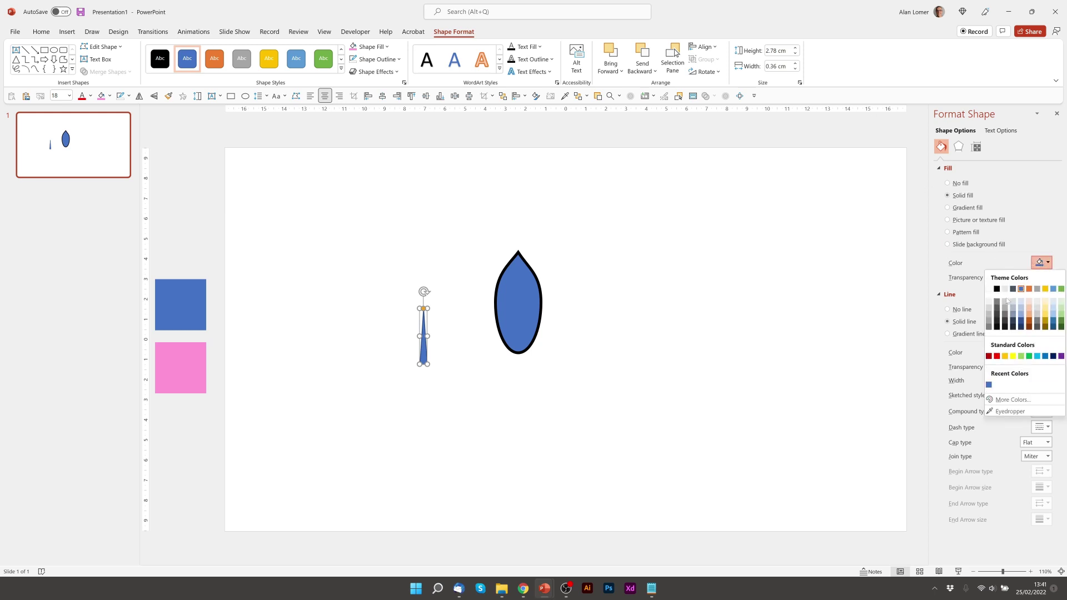
click(996, 290)
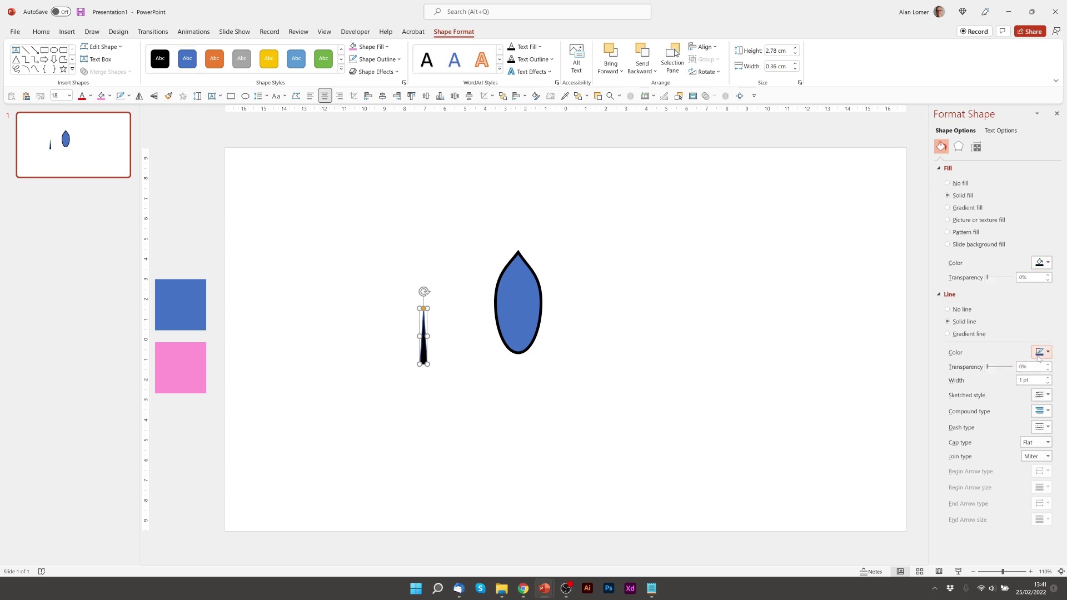
click(962, 310)
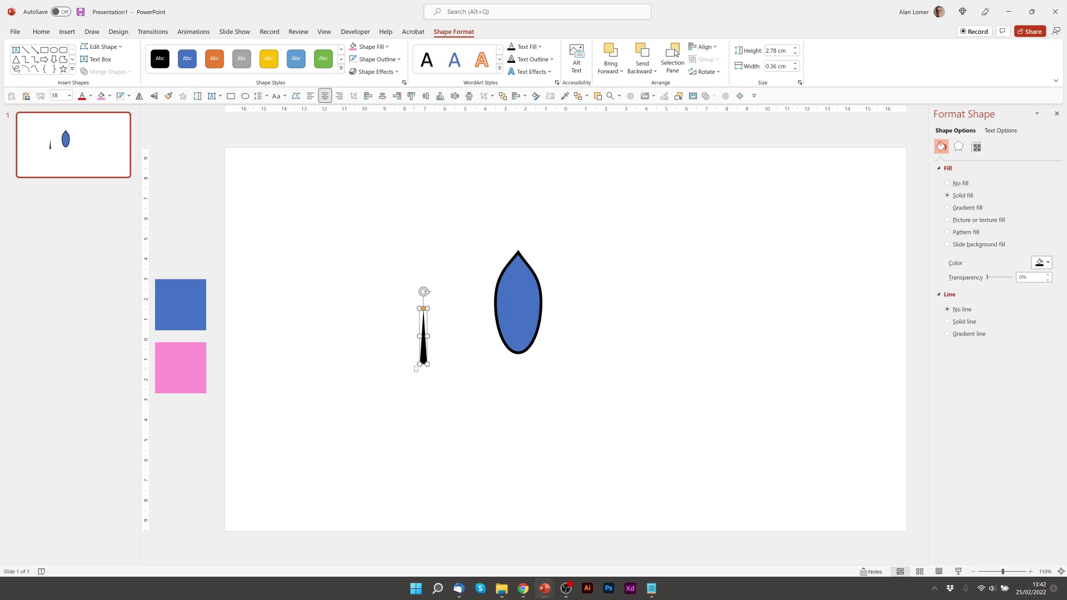
Move the triangle into the petal, narrow it, and centre it horizontally on the petal
drag(423, 353, 517, 340)
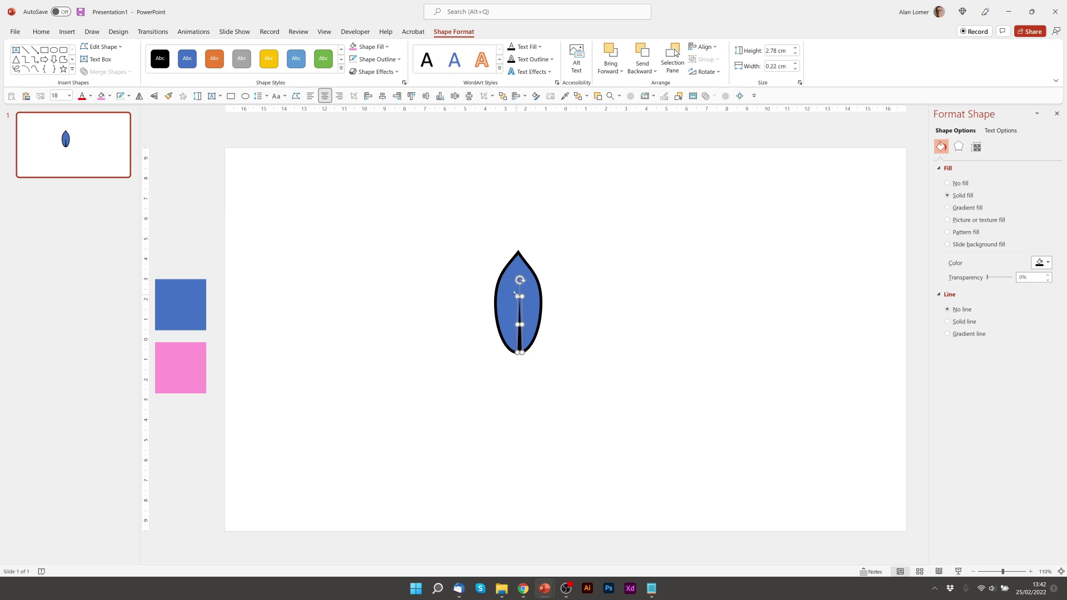
drag(526, 299, 524, 299)
drag(455, 199, 474, 225)
drag(581, 401, 586, 407)
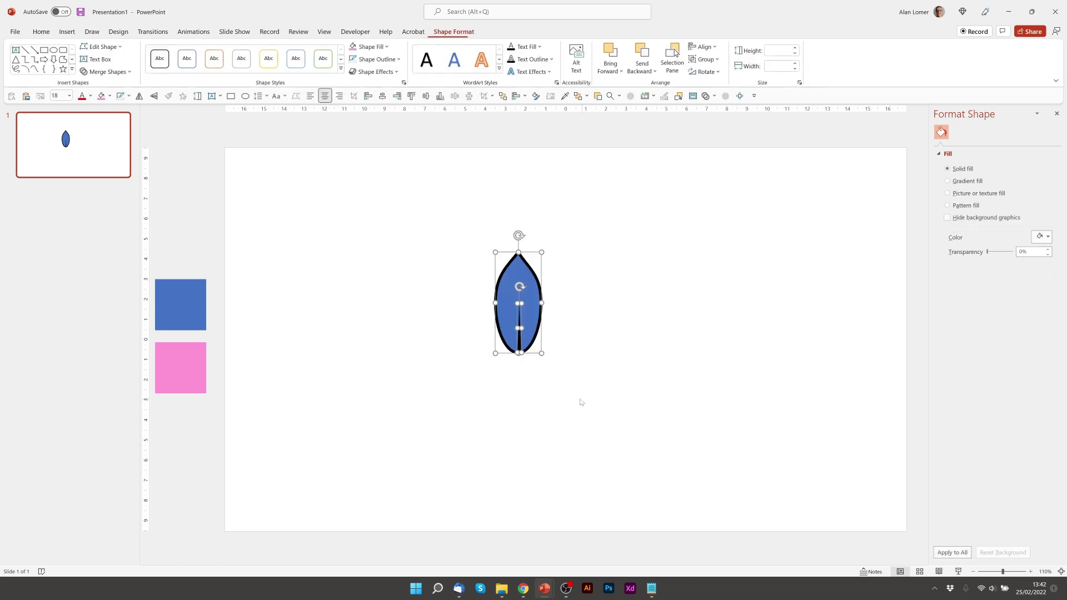
click(384, 97)
click(436, 347)
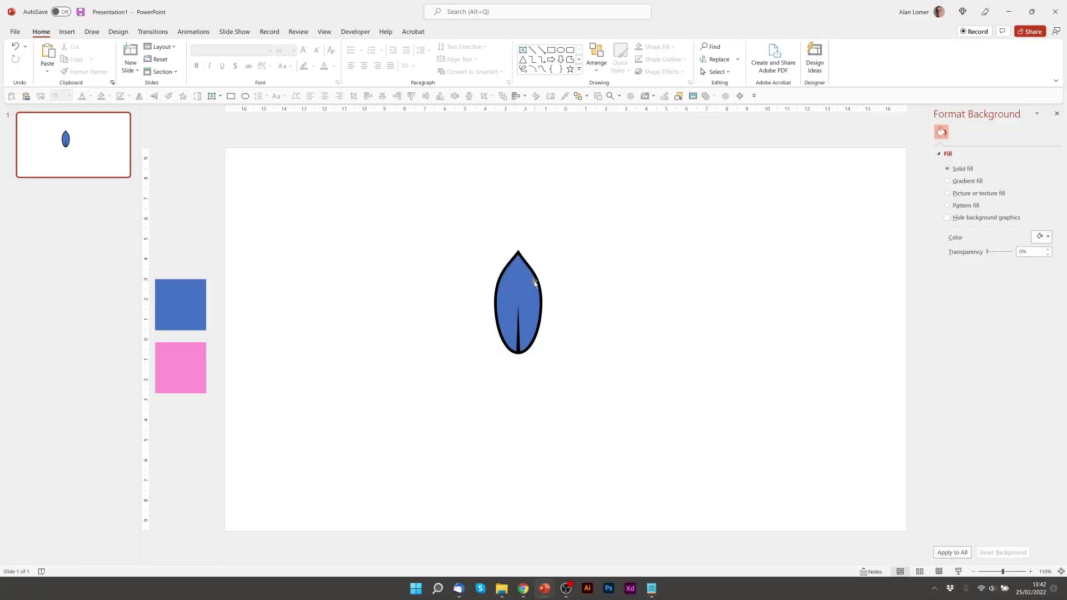
Apply an inner top-left shadow preset to the petal in Format Shape Effects
click(534, 283)
right_click(535, 281)
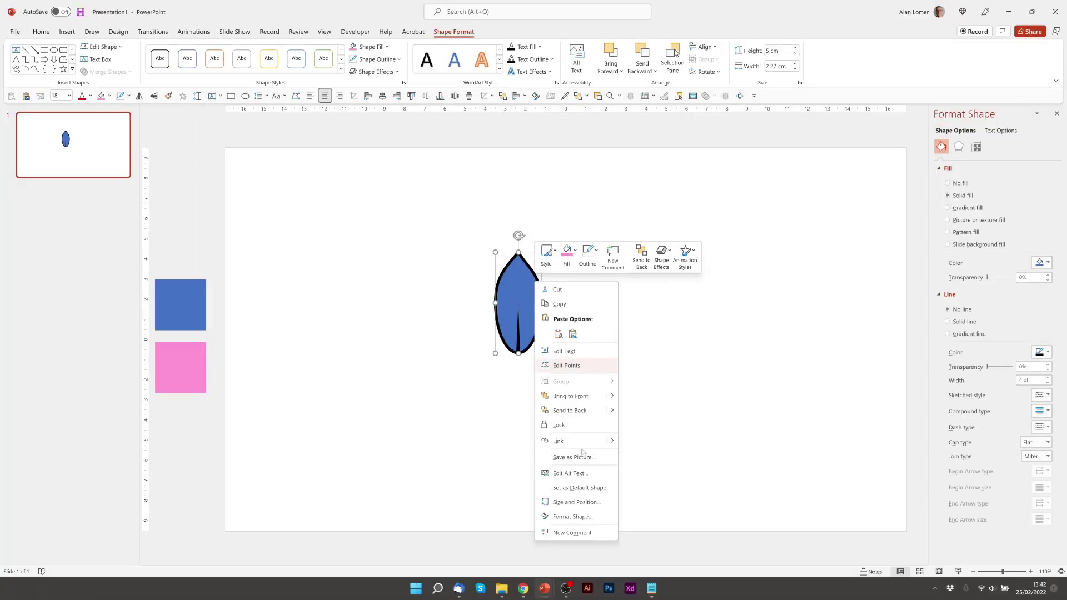
click(618, 516)
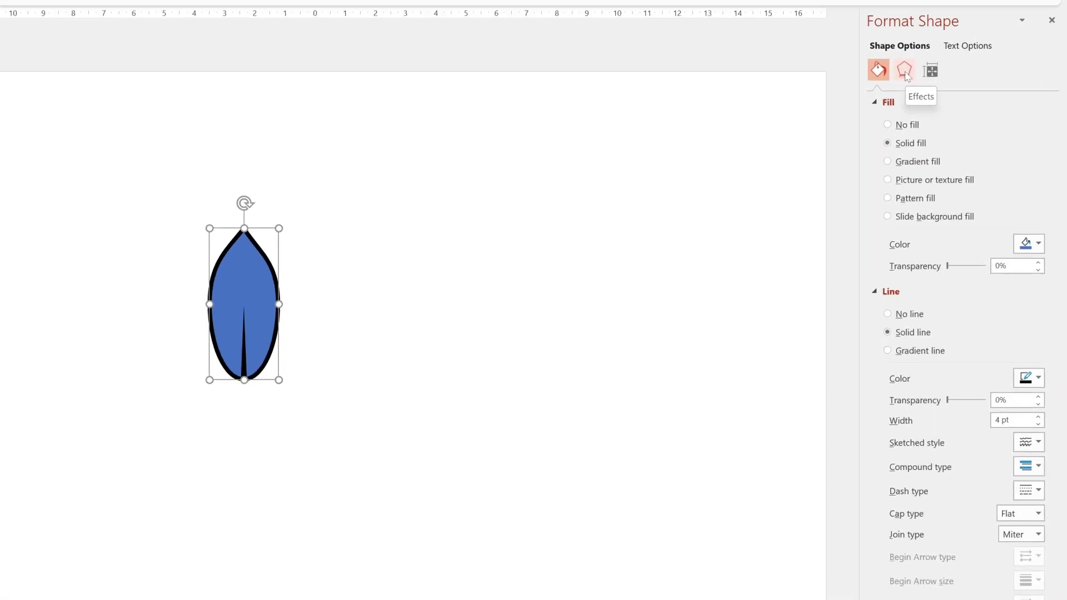
click(905, 72)
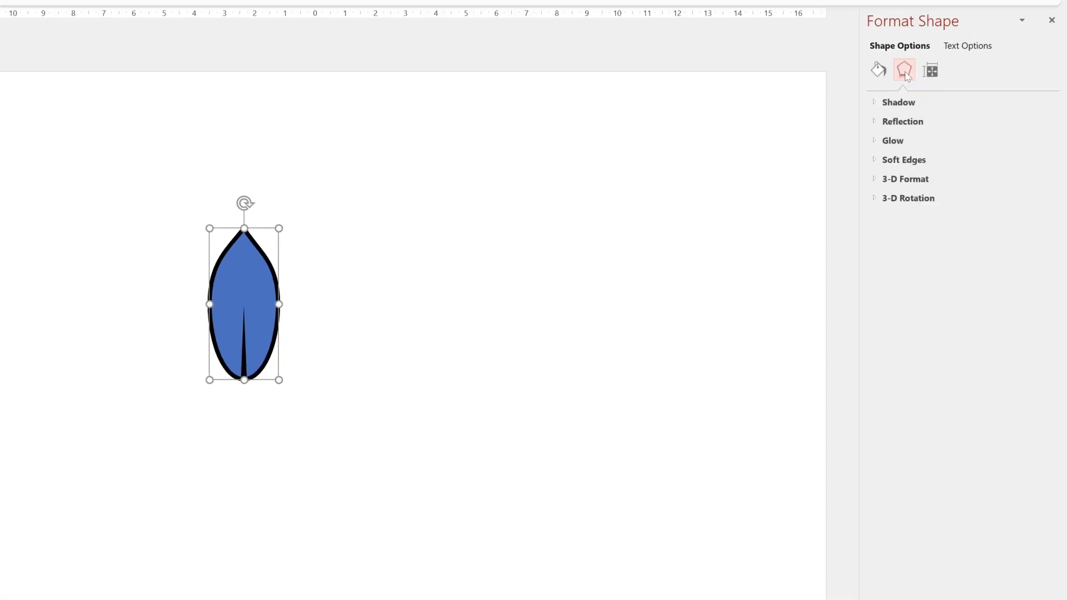
click(878, 103)
click(1030, 125)
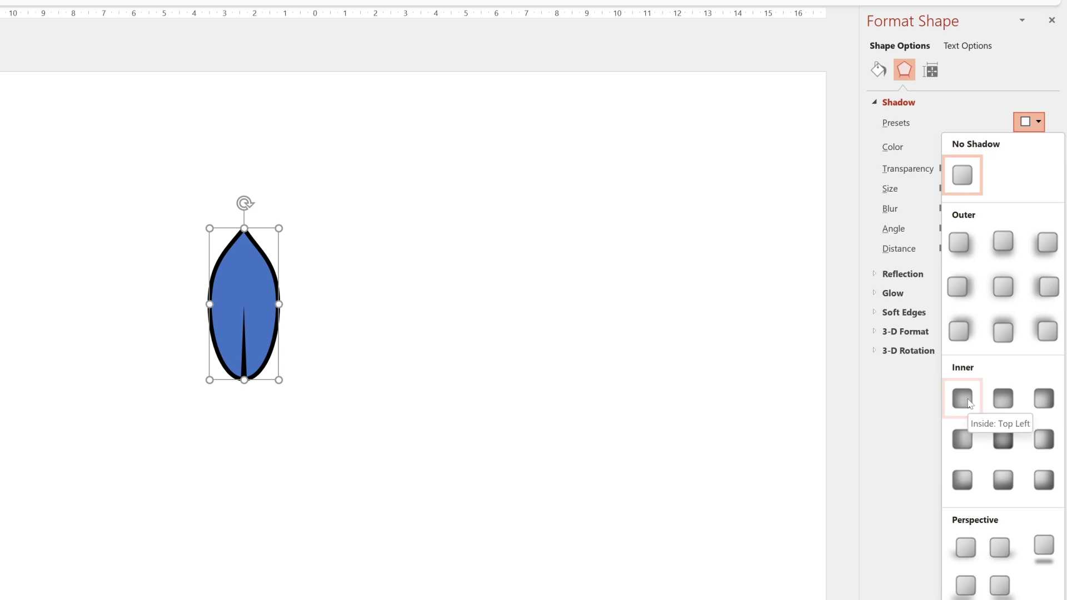
click(963, 398)
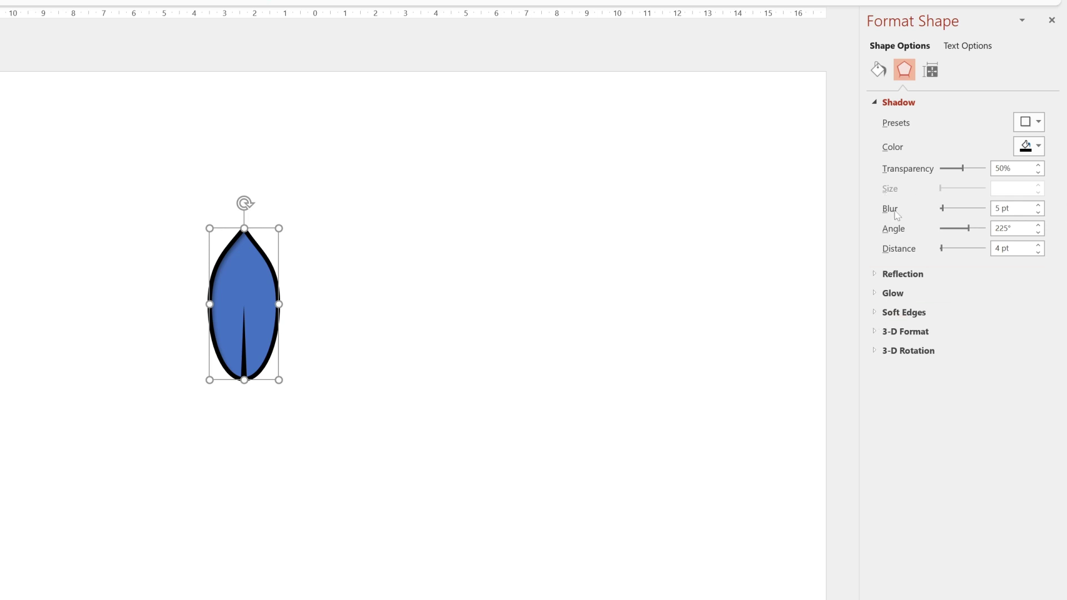
Set the shadow blur to 0, distance to 30 pt, and make it fully opaque
drag(946, 210, 925, 219)
click(1012, 249)
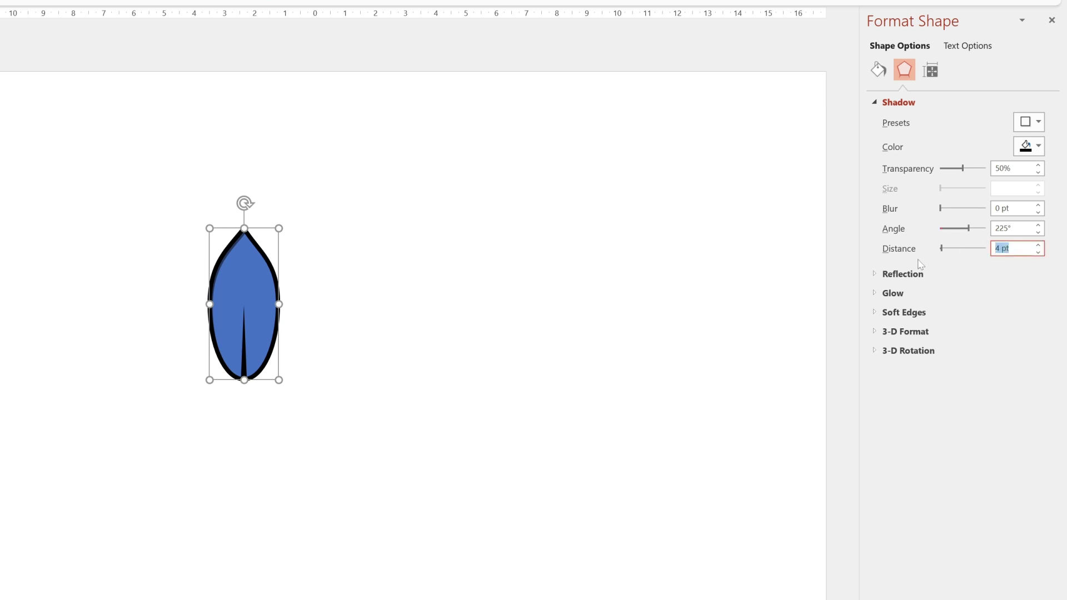
text(30)
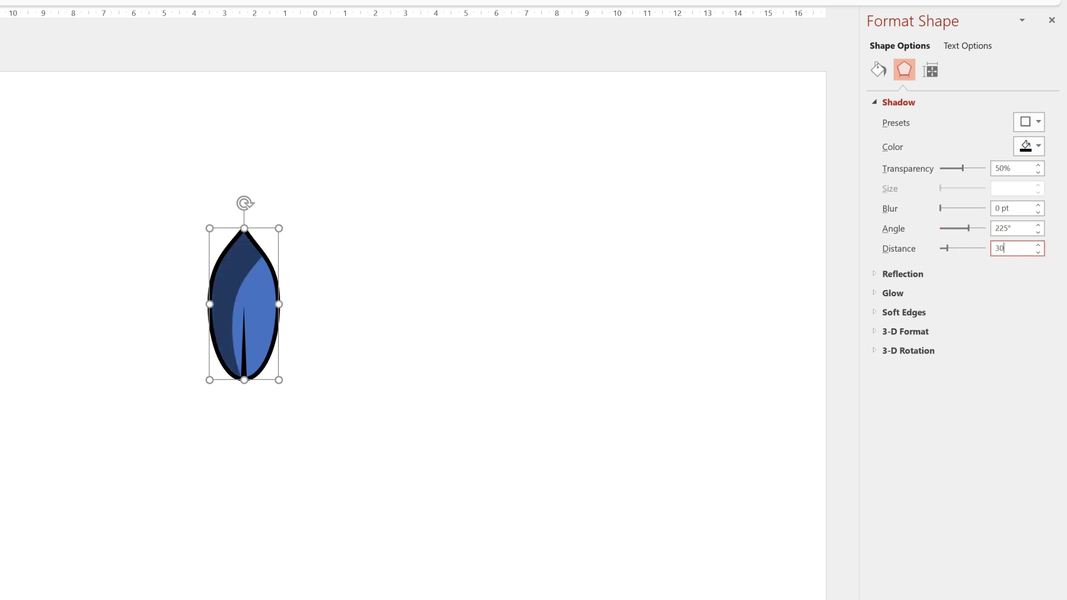
click(965, 170)
drag(965, 169, 910, 180)
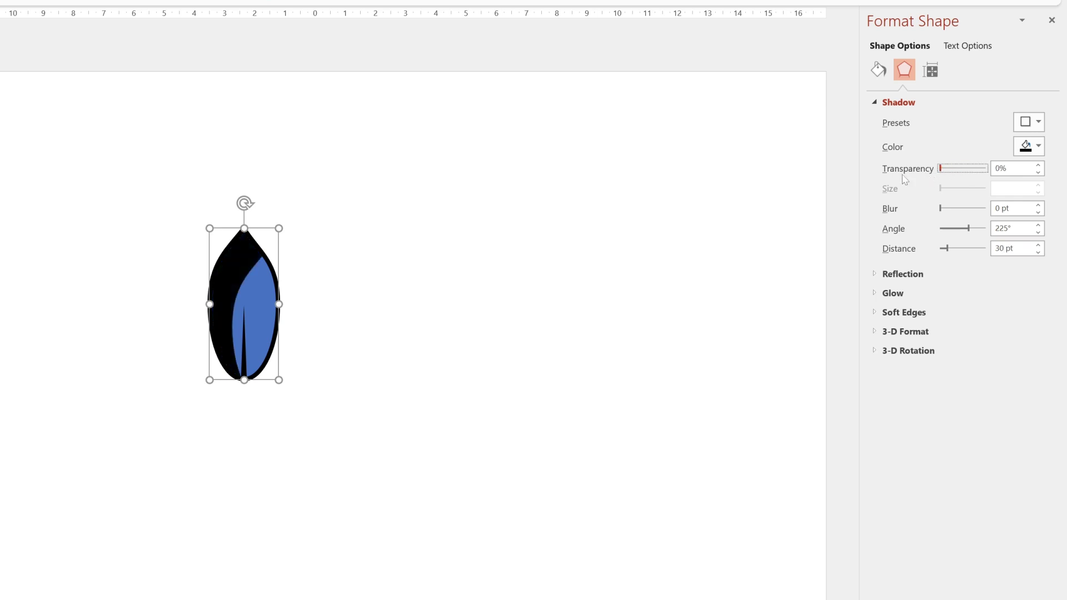
Set the shadow colour to dark blue #2D508F and its angle to 114°
click(1034, 147)
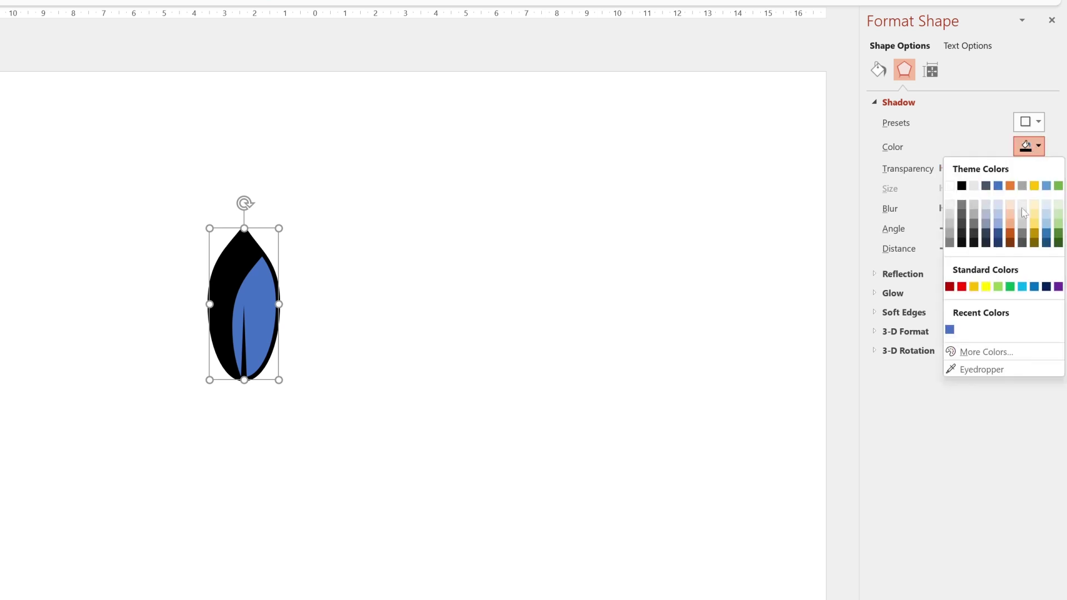
click(951, 330)
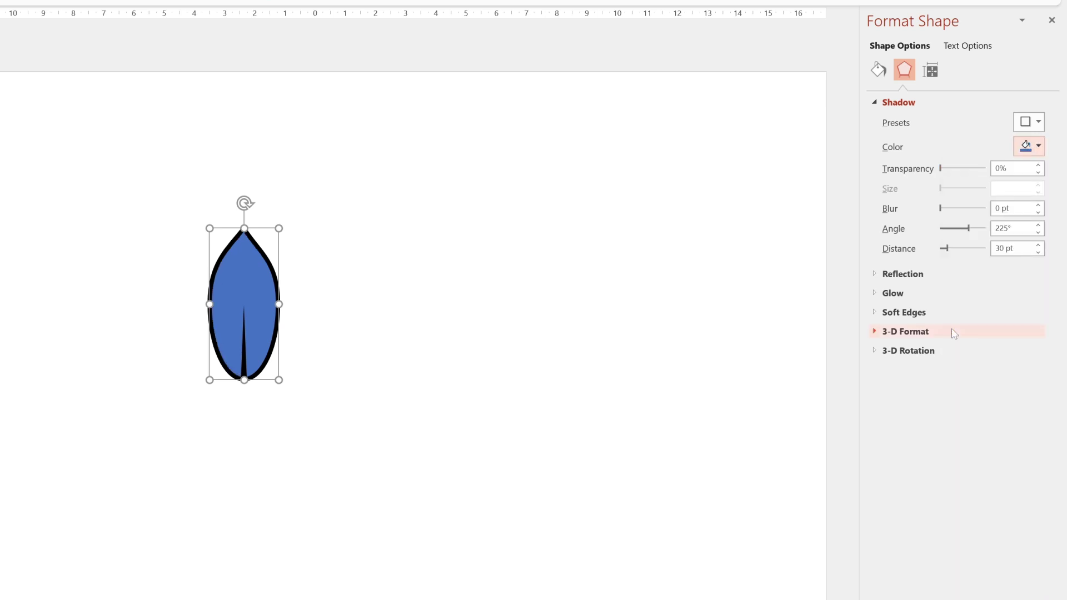
click(1034, 147)
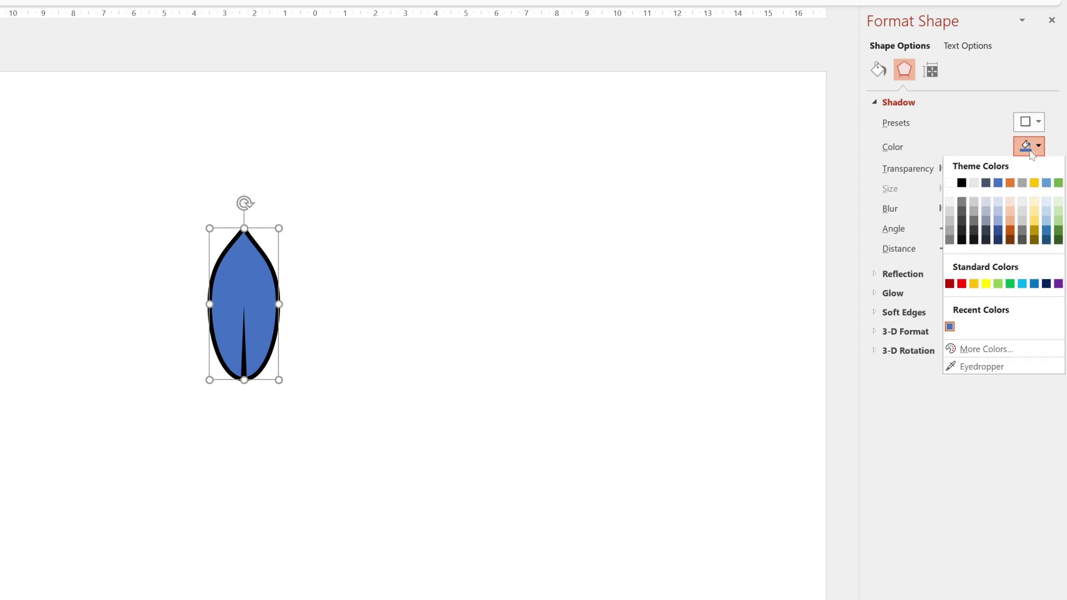
click(976, 352)
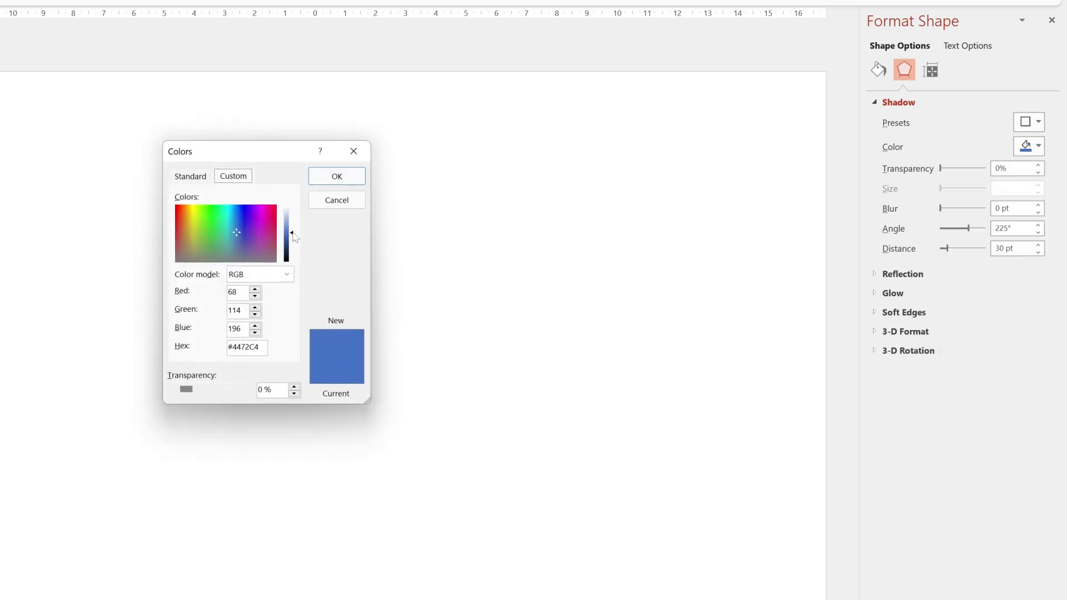
drag(293, 234, 293, 241)
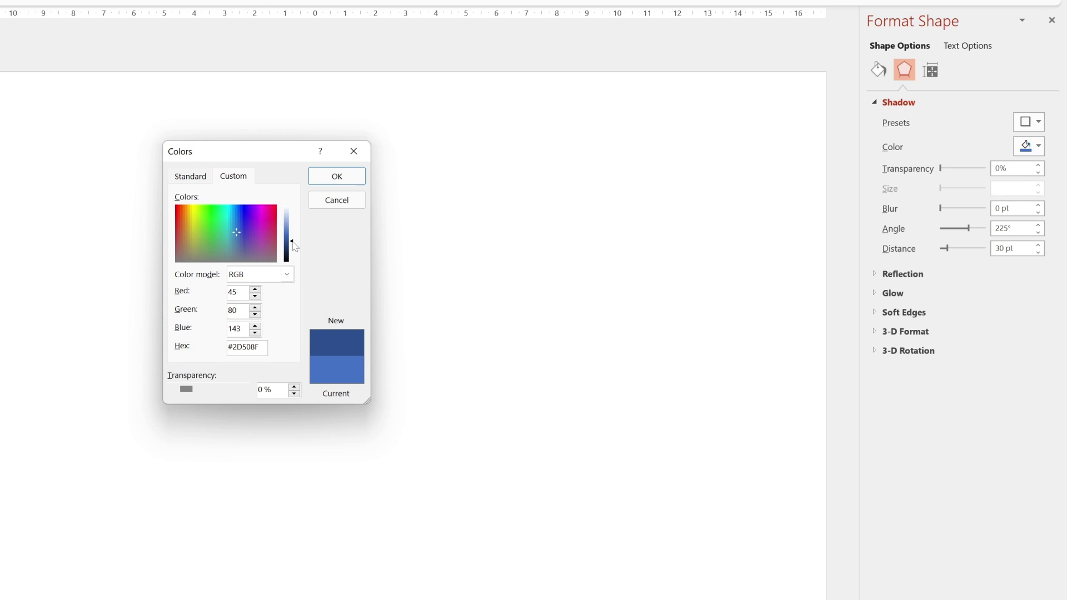
click(334, 177)
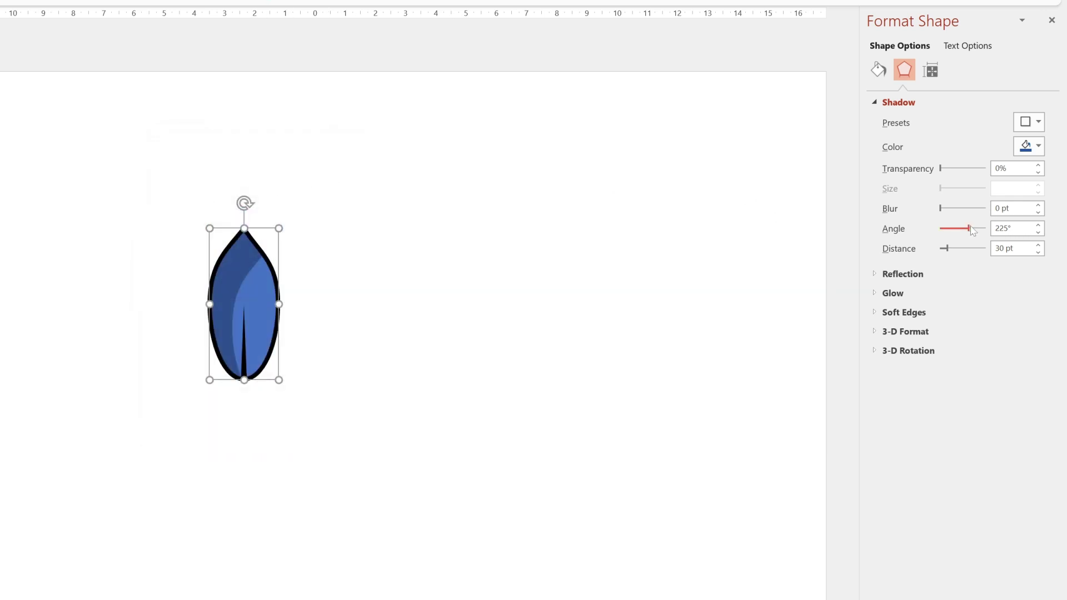
mouse_move(972, 231)
mouse_down()
mouse_move(956, 234)
mouse_move(984, 243)
mouse_move(959, 243)
mouse_up()
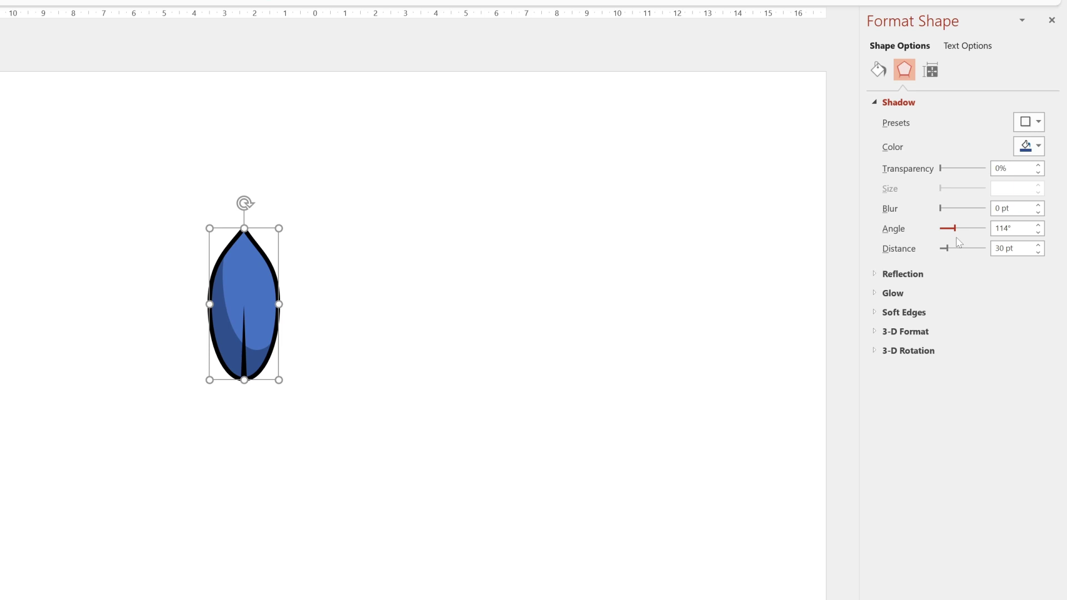
drag(959, 243, 959, 243)
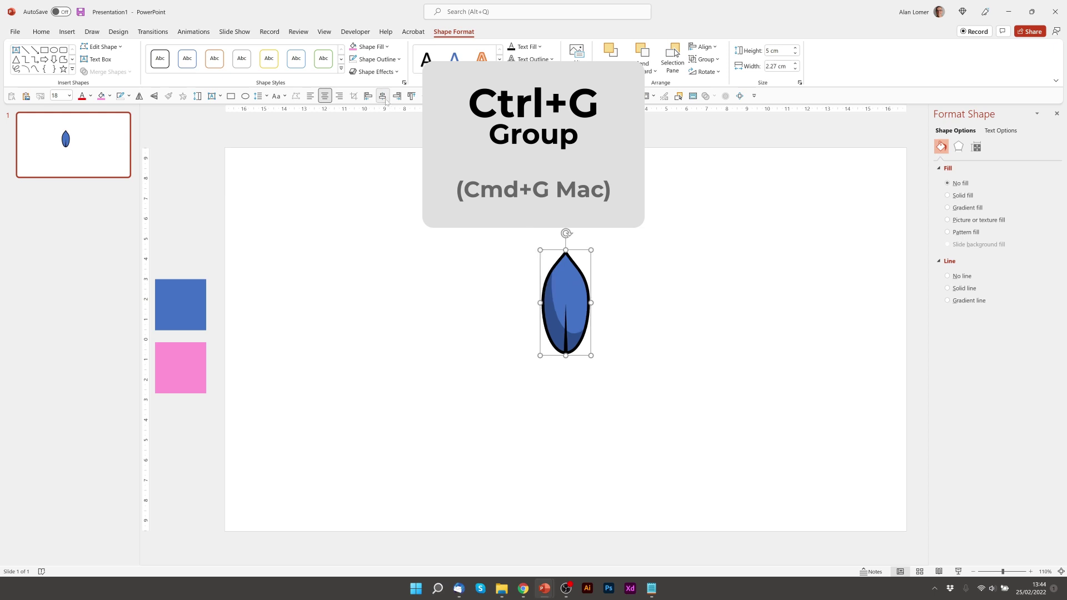
Centre the petal, duplicate it, rotate the copy to point right, and set its shadow angle to 69°
drag(531, 303, 578, 303)
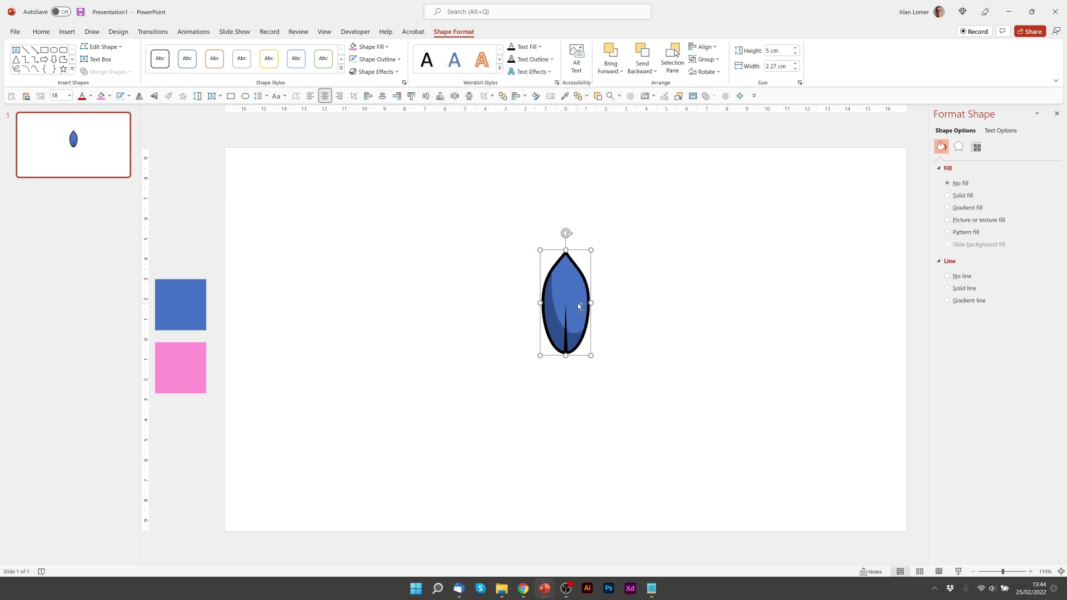
key(ctrl+d)
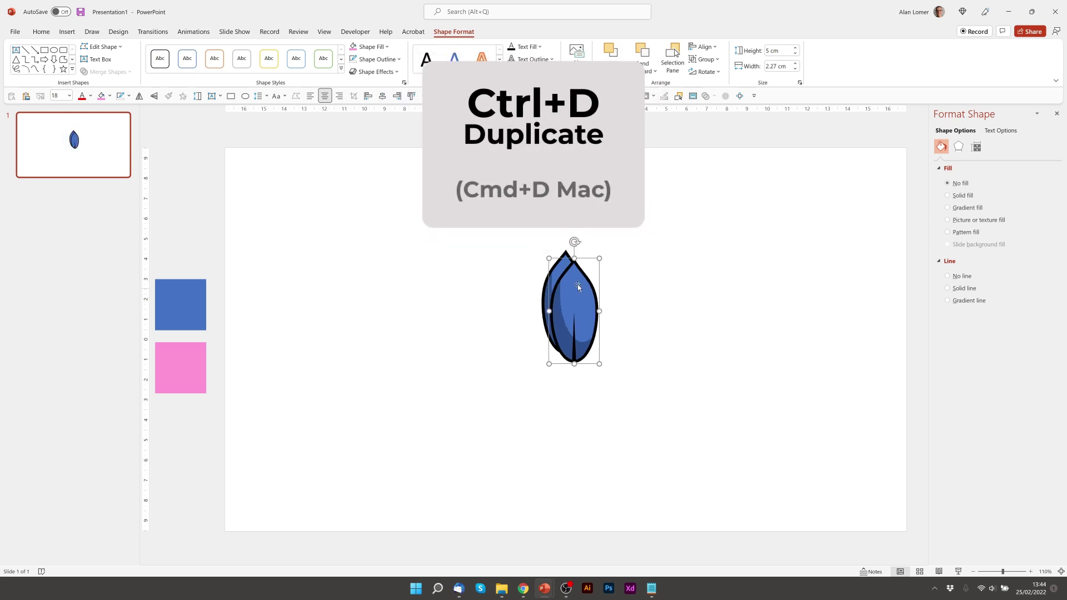
drag(575, 242, 618, 349)
click(639, 344)
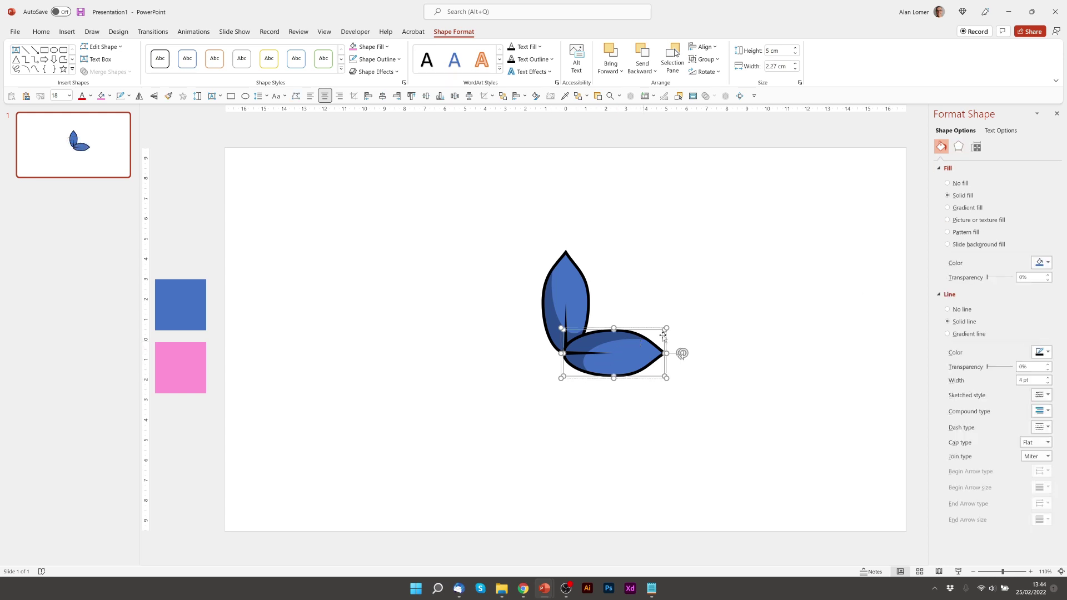
click(959, 146)
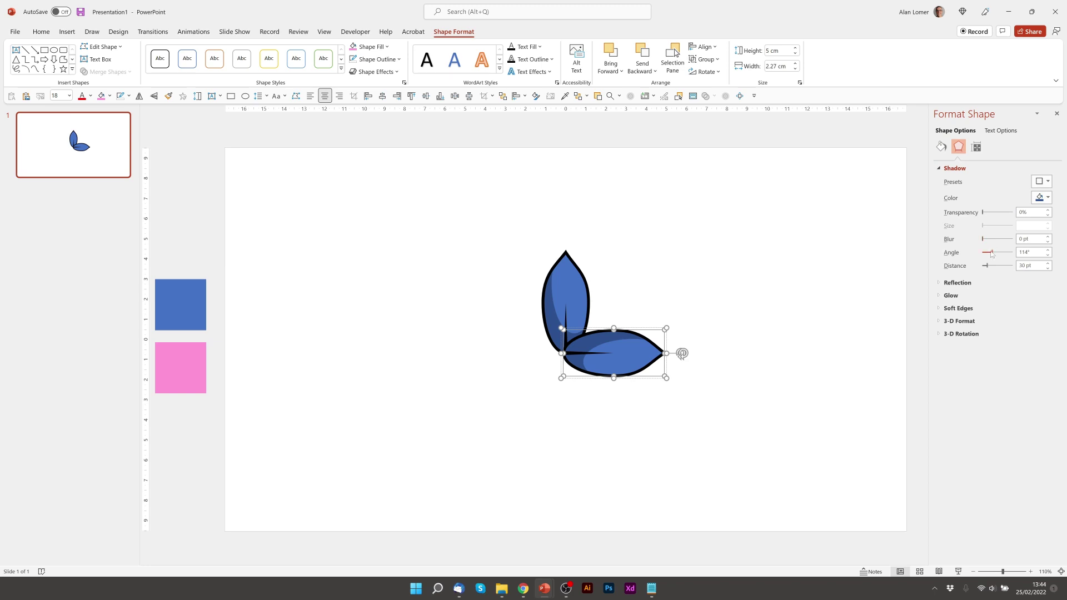
drag(993, 256, 990, 258)
click(722, 334)
Position the lower petal beneath the centre and set its shadow angle to 266°
click(611, 340)
drag(610, 339, 576, 383)
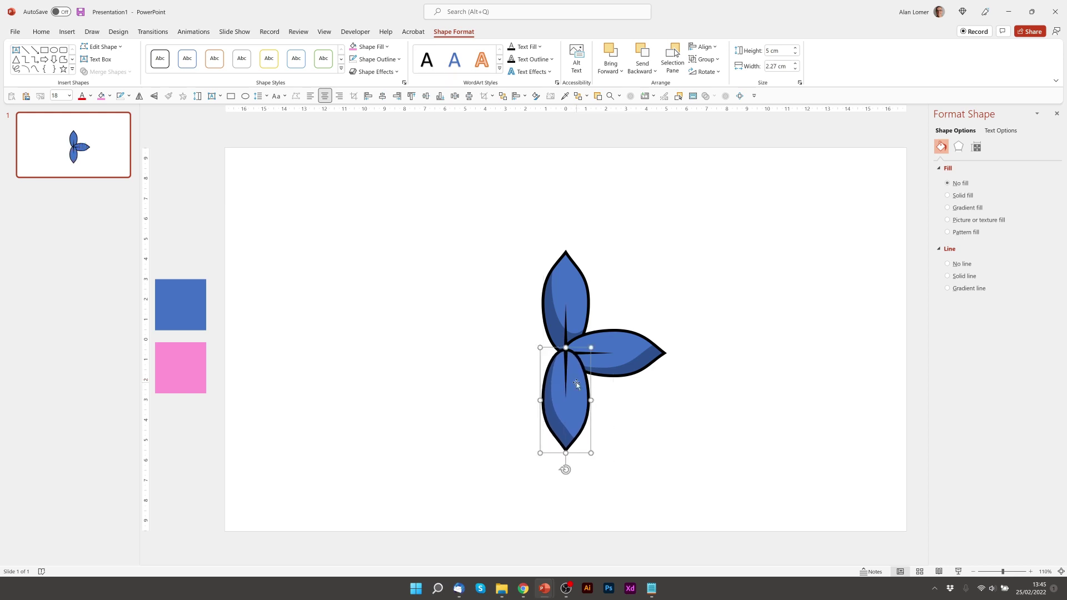
click(579, 409)
click(959, 146)
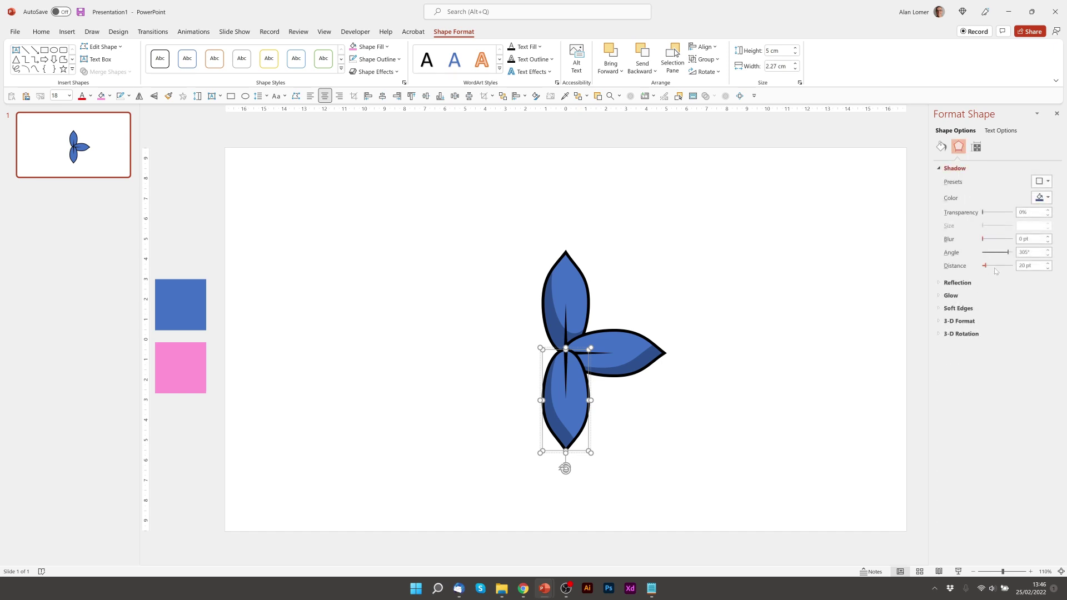
drag(1010, 254, 1008, 255)
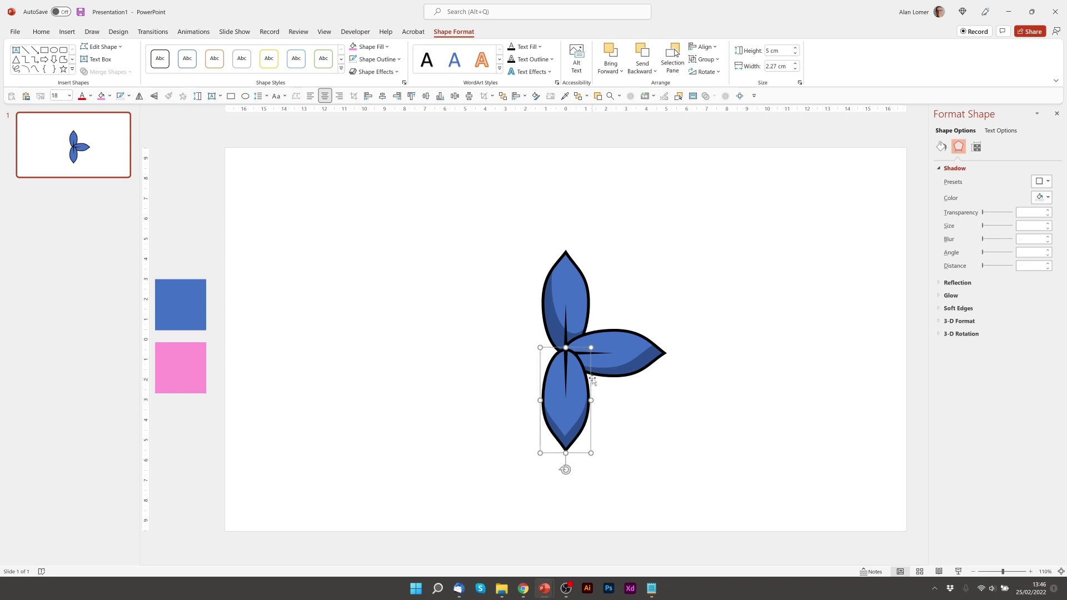
Copy the lower petal, rotate it to point left, and set its shadow angle to 218°
drag(574, 384, 525, 356)
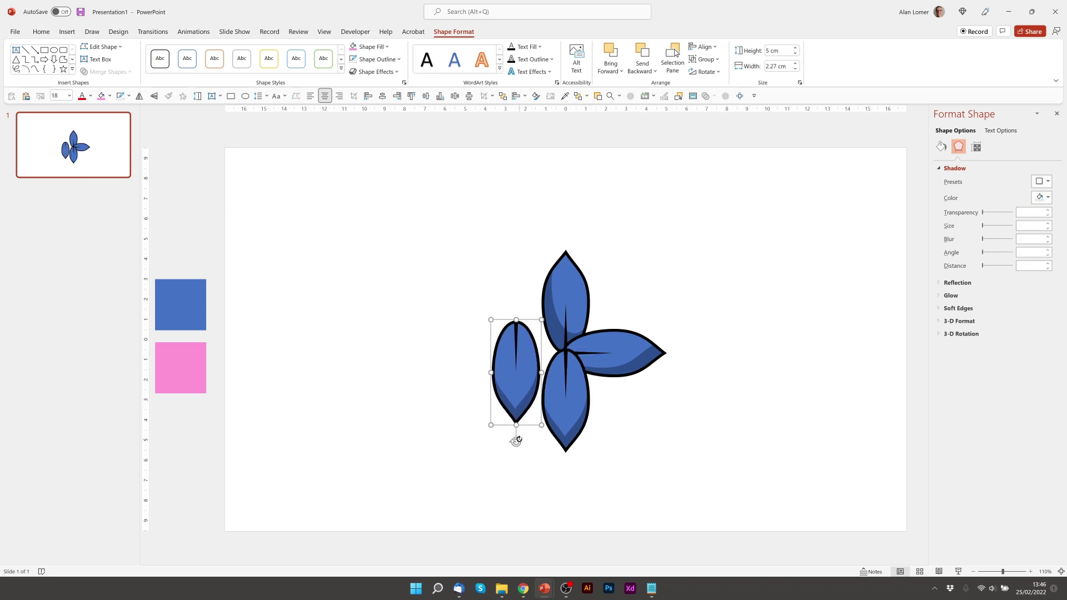
drag(515, 438, 513, 360)
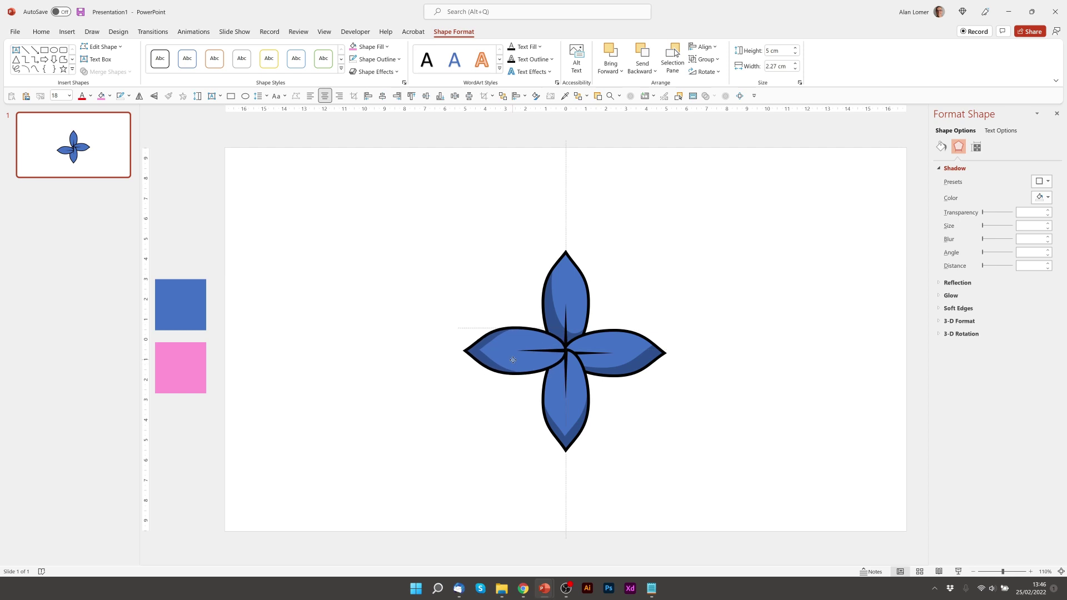
drag(513, 359, 513, 359)
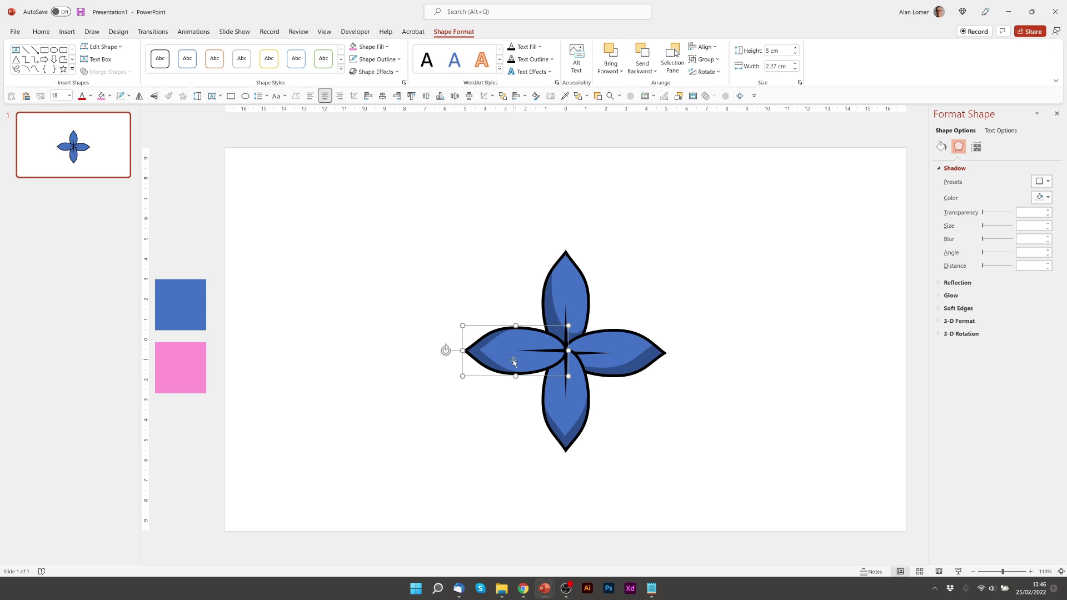
drag(528, 350, 529, 351)
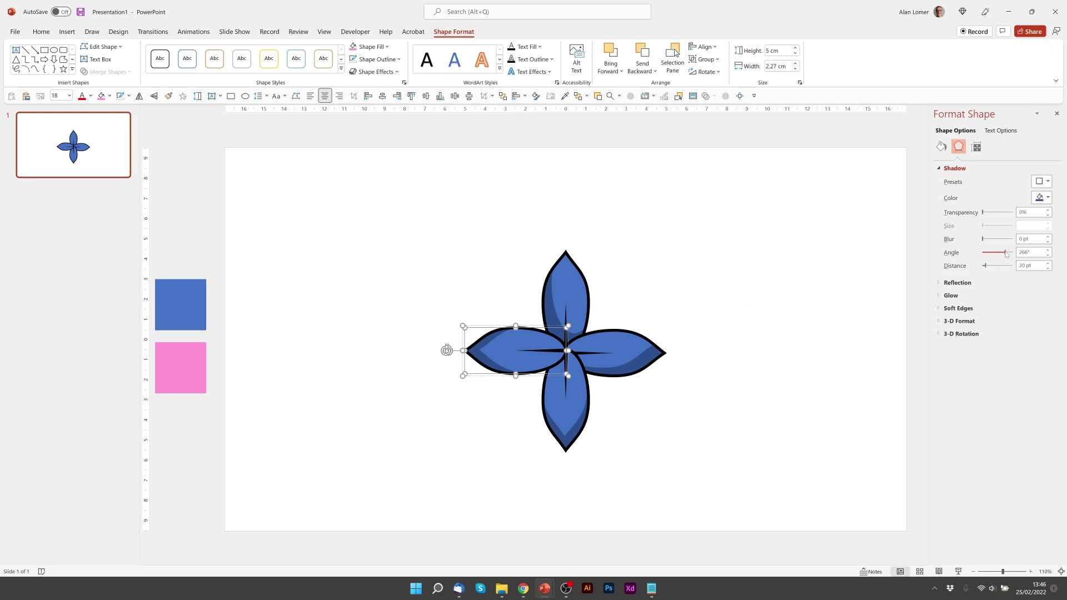
drag(1006, 255, 1003, 255)
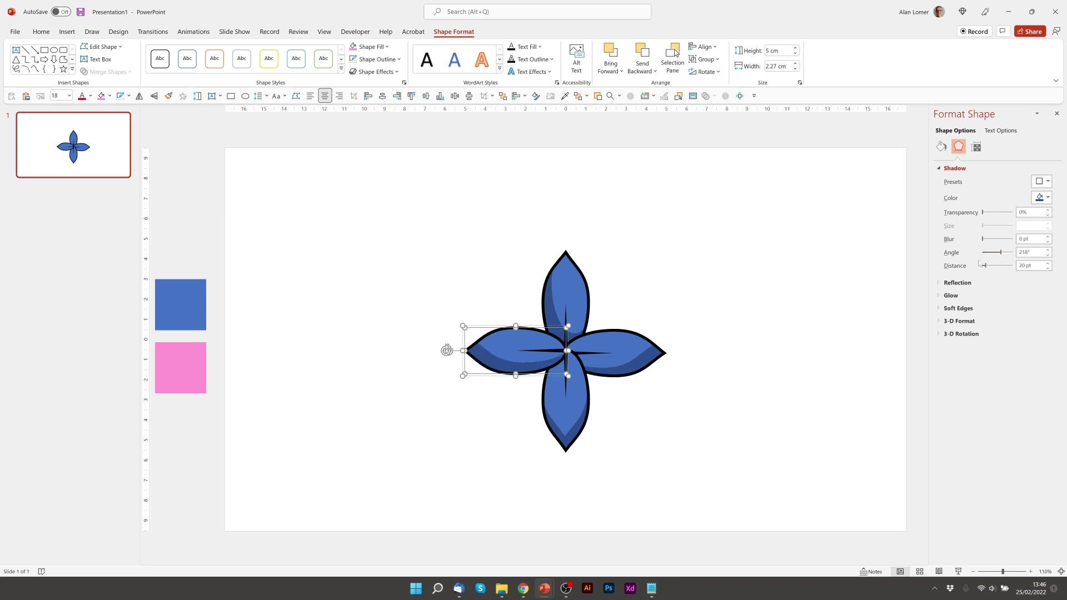
click(763, 376)
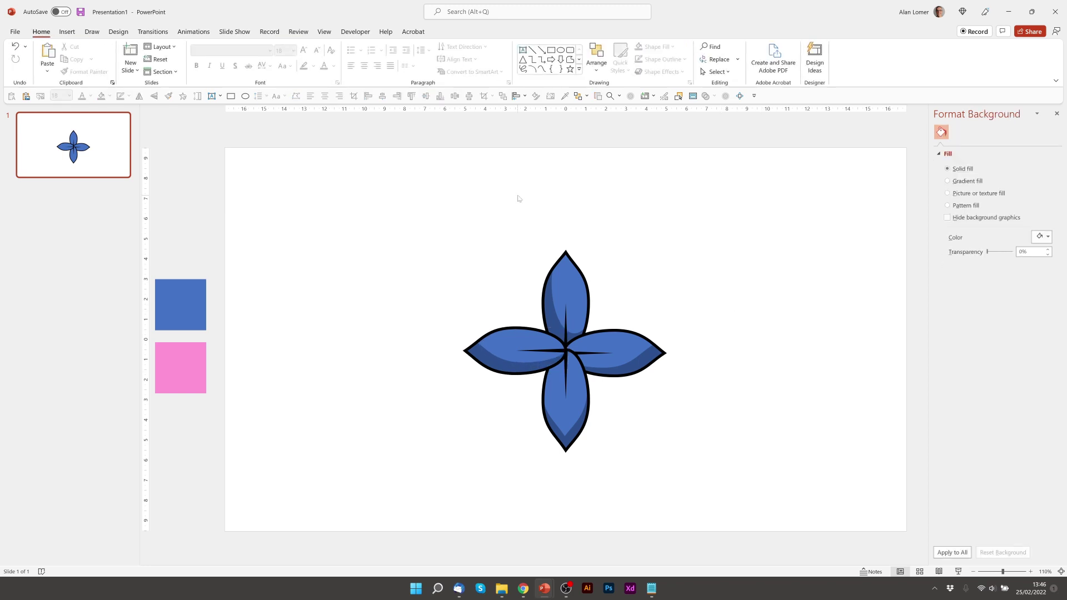
Insert a circle with a gradient fill running from gold to white
click(561, 49)
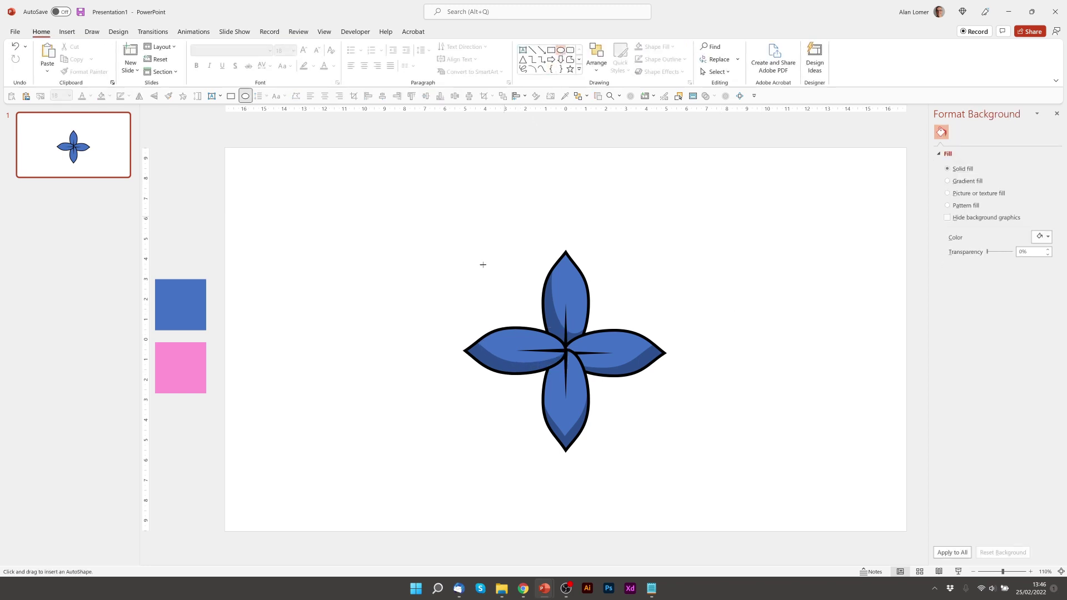
click(468, 233)
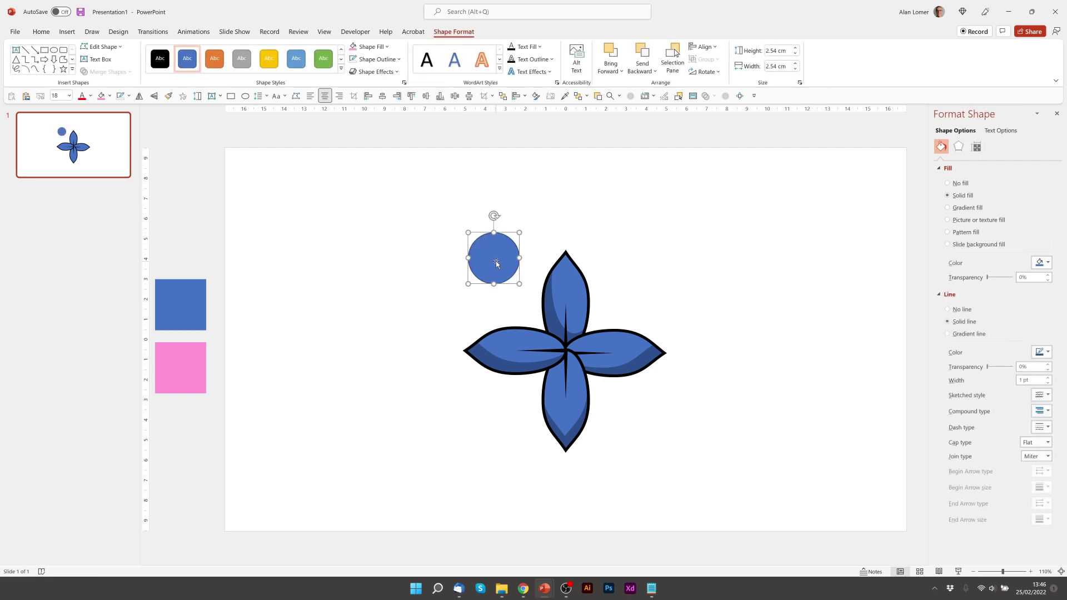
click(976, 147)
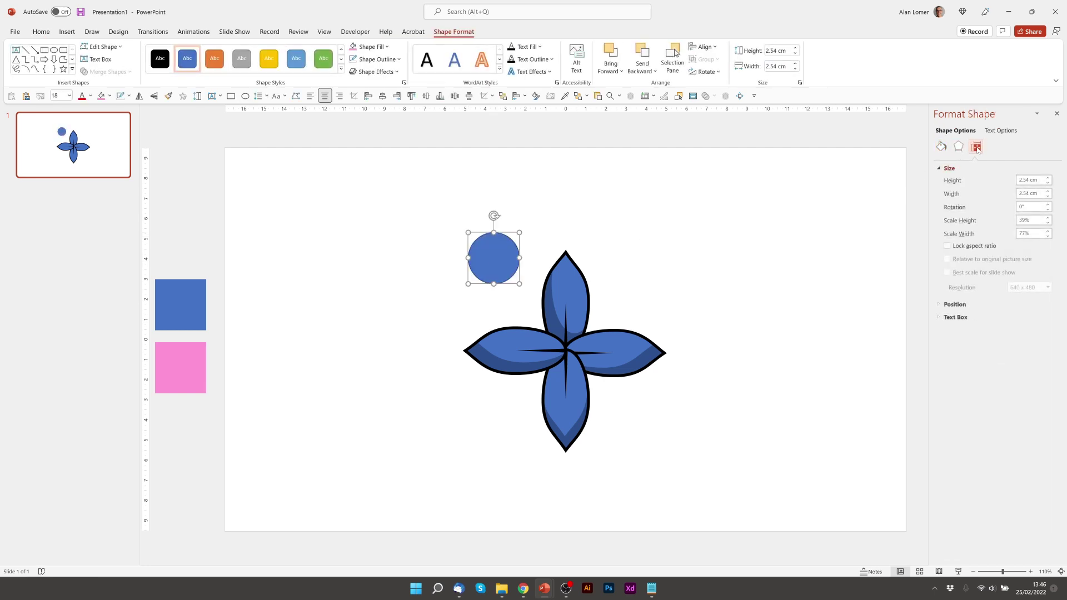
click(941, 147)
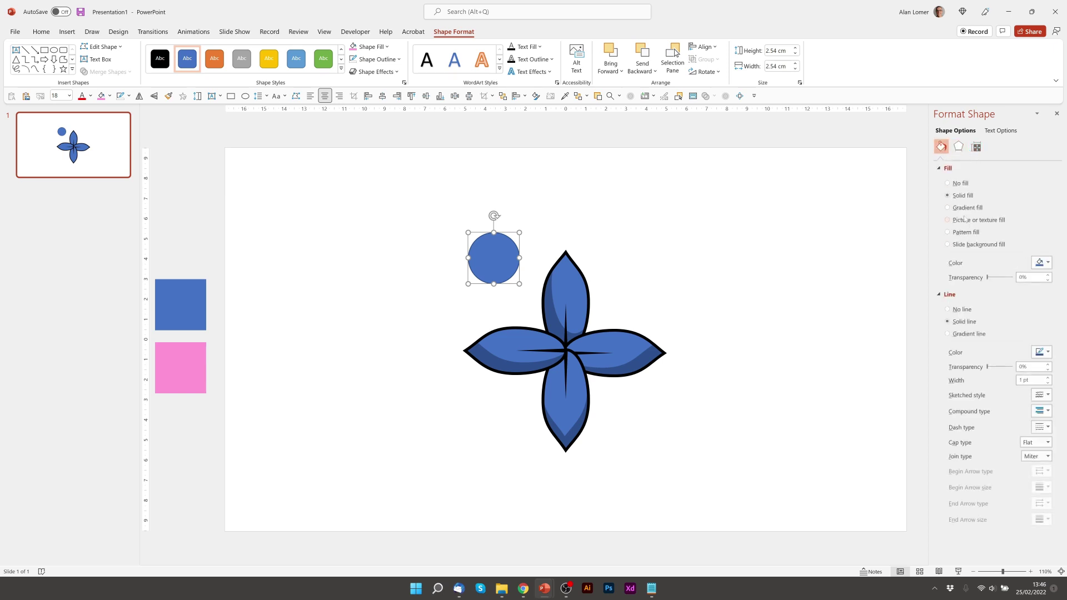
click(948, 208)
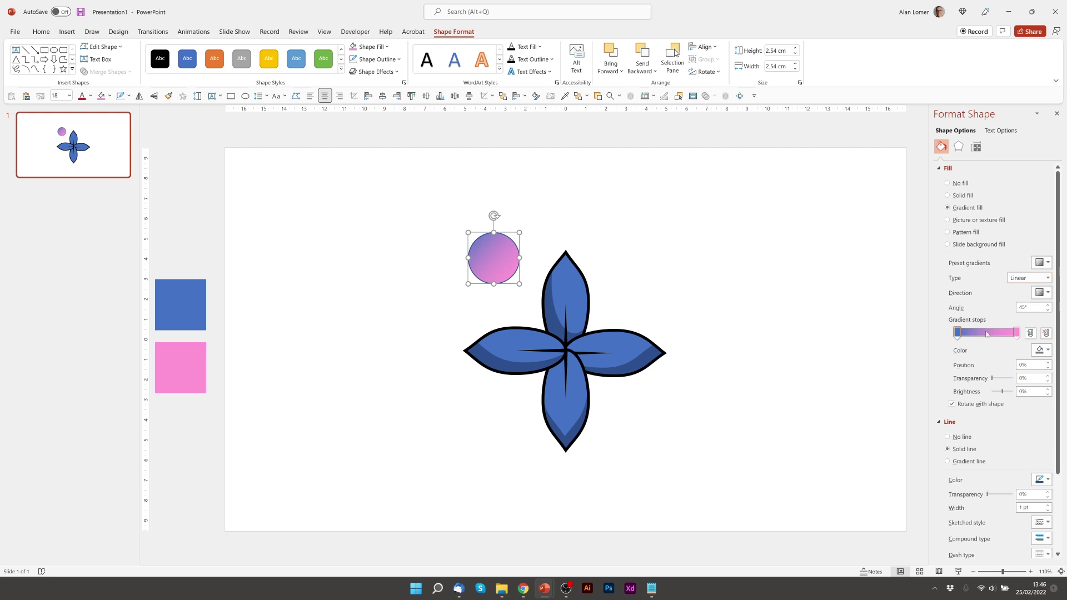
click(1040, 350)
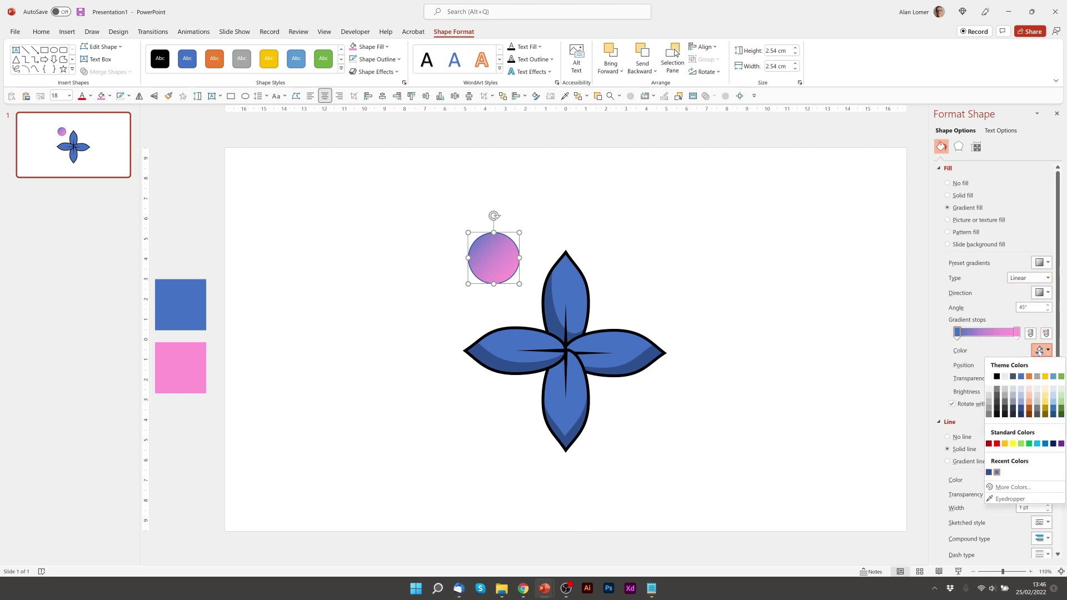
click(1046, 377)
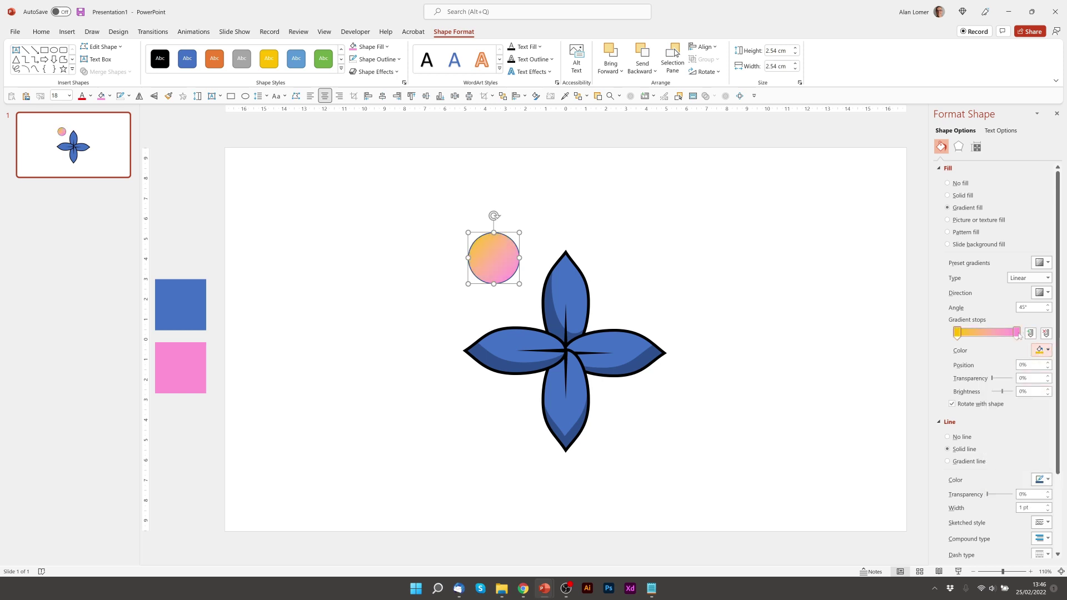
click(1017, 333)
click(1041, 351)
click(994, 377)
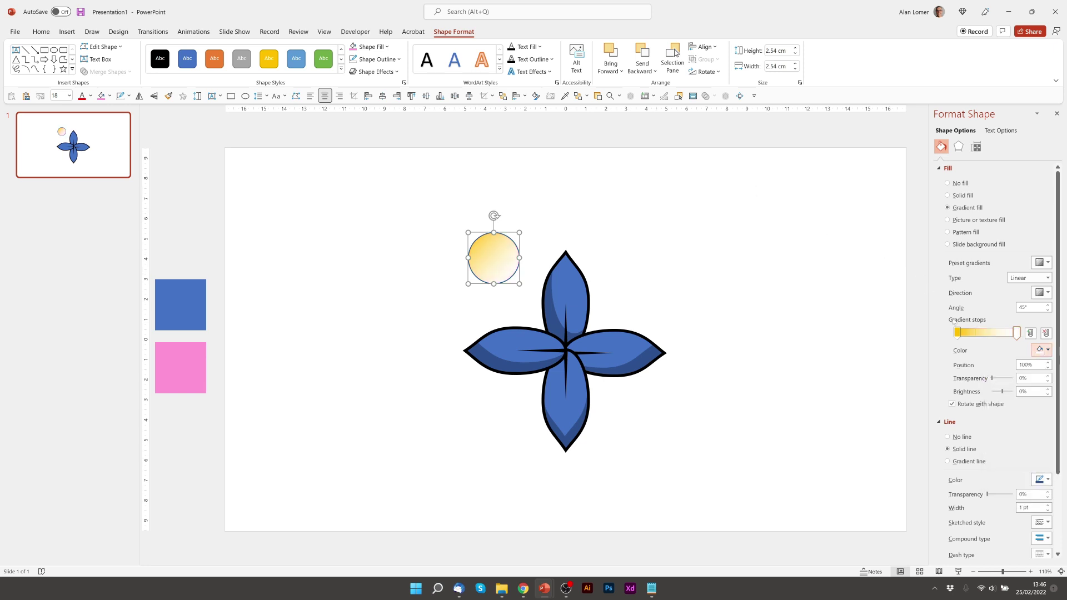
Give the circle a 4 pt black outline
click(1026, 507)
text(4)
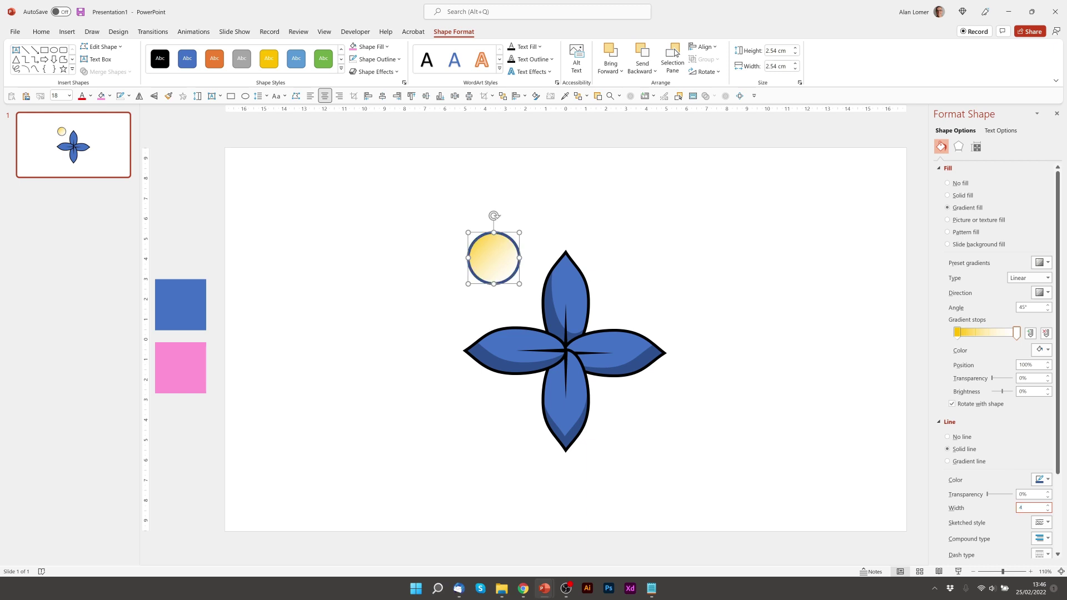
click(1040, 479)
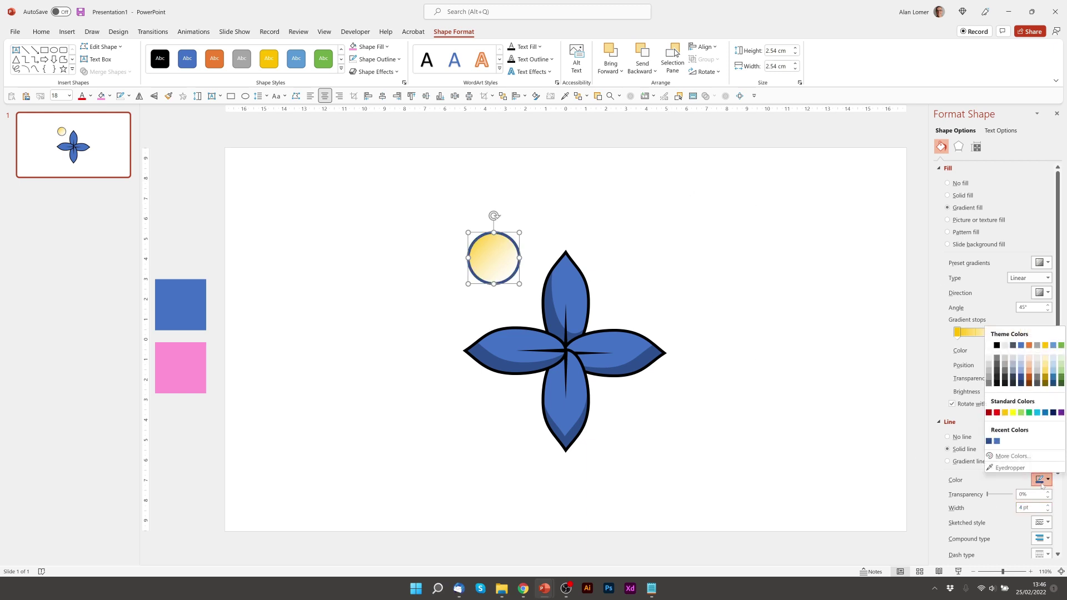
click(997, 345)
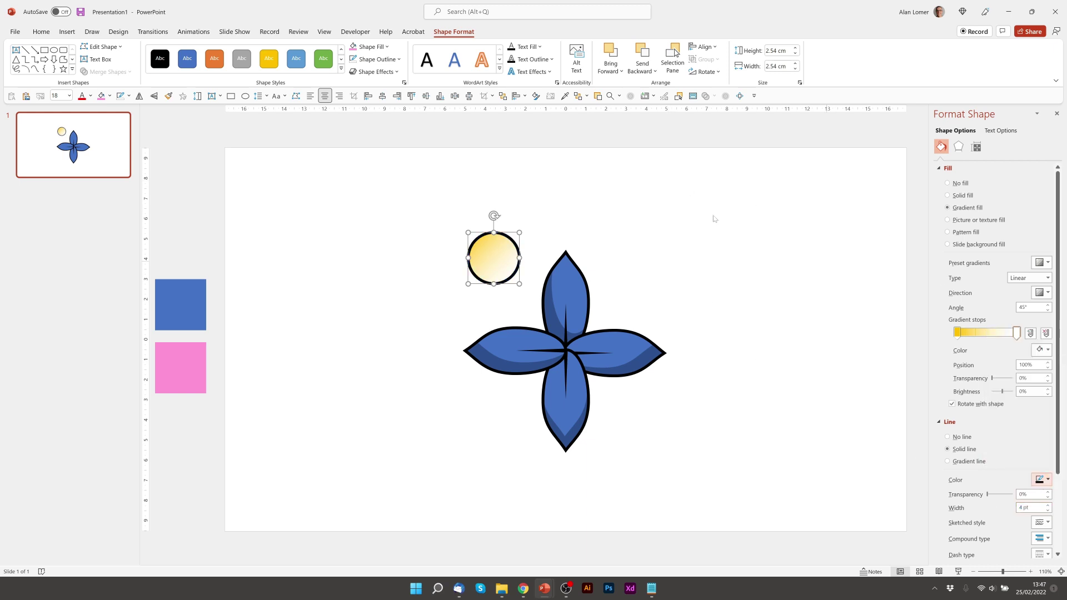
Centre the yellow circle on the flower with Align Middle and Align Center
click(425, 95)
click(383, 95)
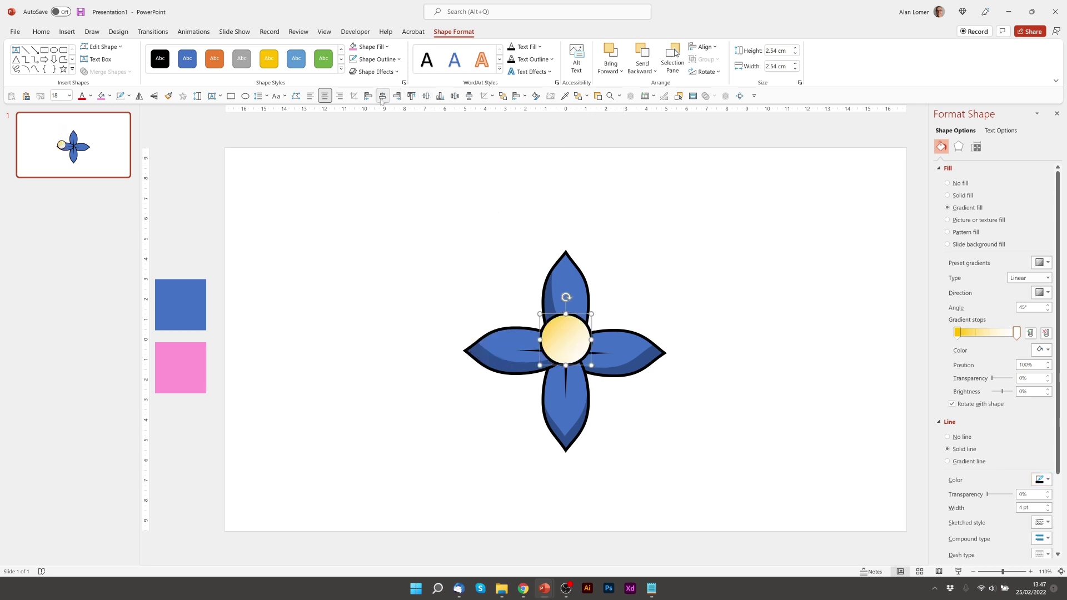
click(429, 228)
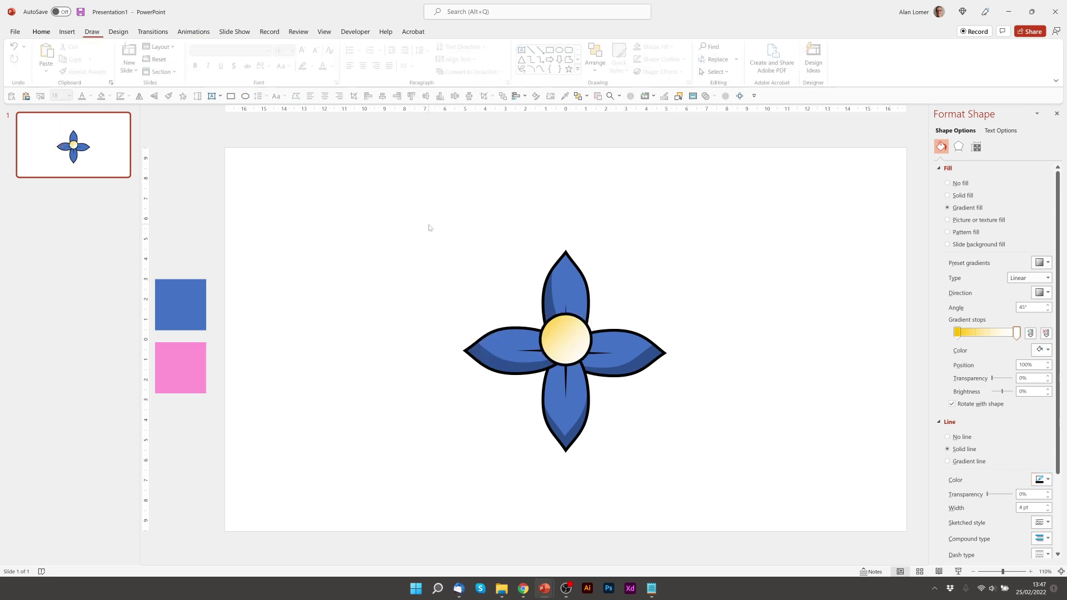
Group the four petals, align them middle, and place a 45°-rotated copy to the left
click(628, 345)
shift+click(535, 345)
shift+click(566, 400)
shift+click(575, 293)
key(ctrl+g)
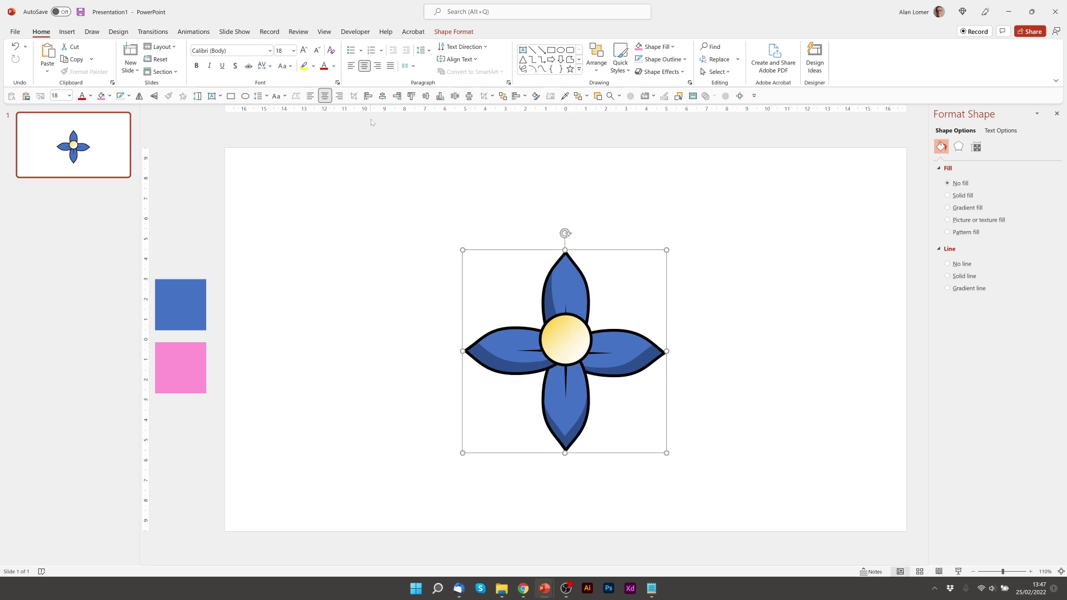
click(426, 95)
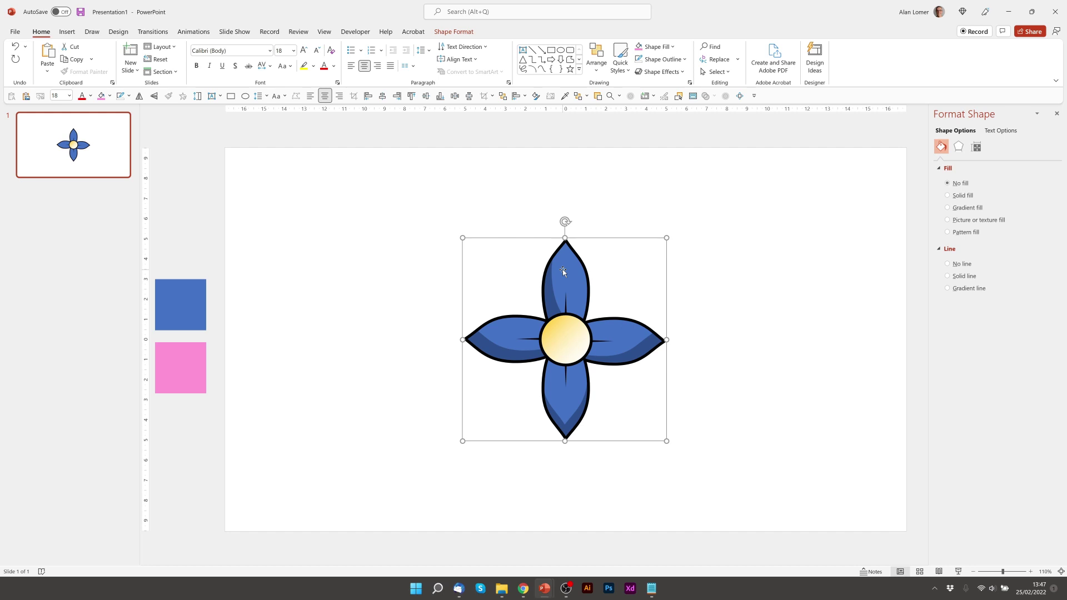
drag(562, 269, 349, 267)
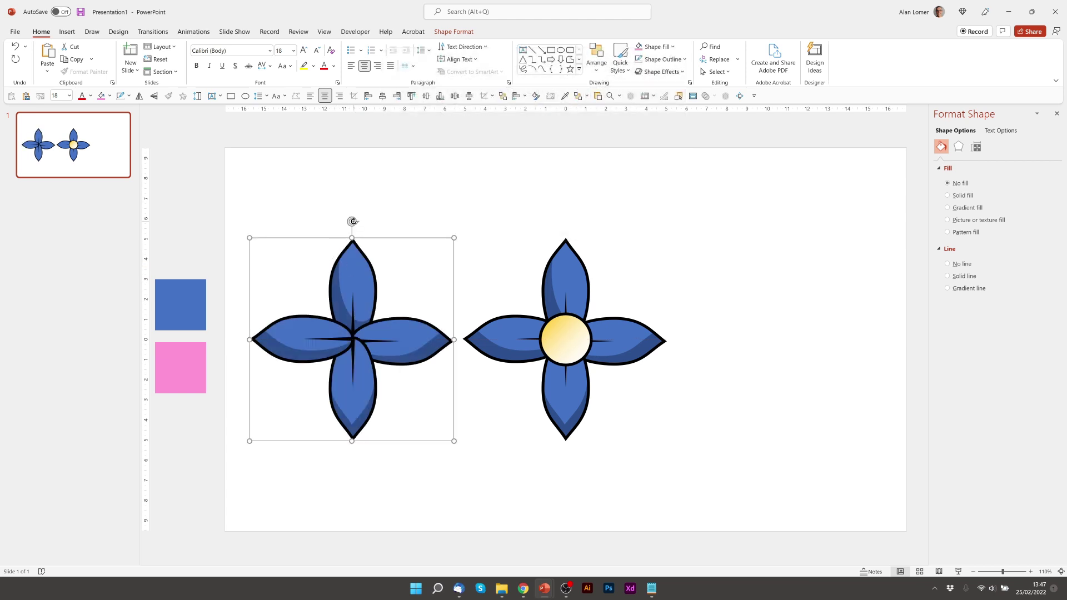
drag(353, 221, 441, 278)
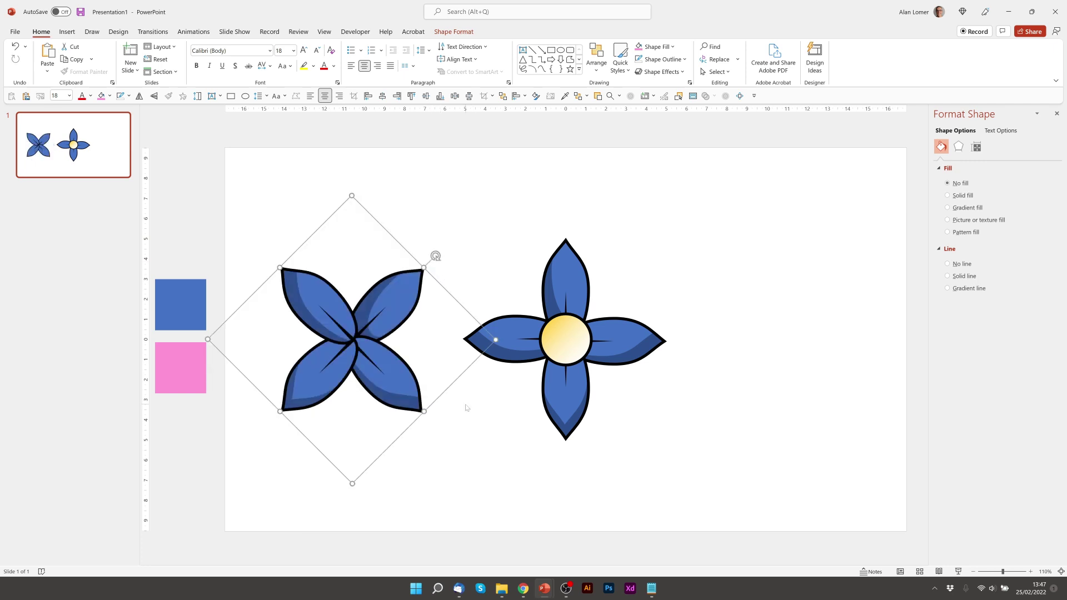
Fill each of the copy's four petals pink from Shape Fill, one by one
click(316, 288)
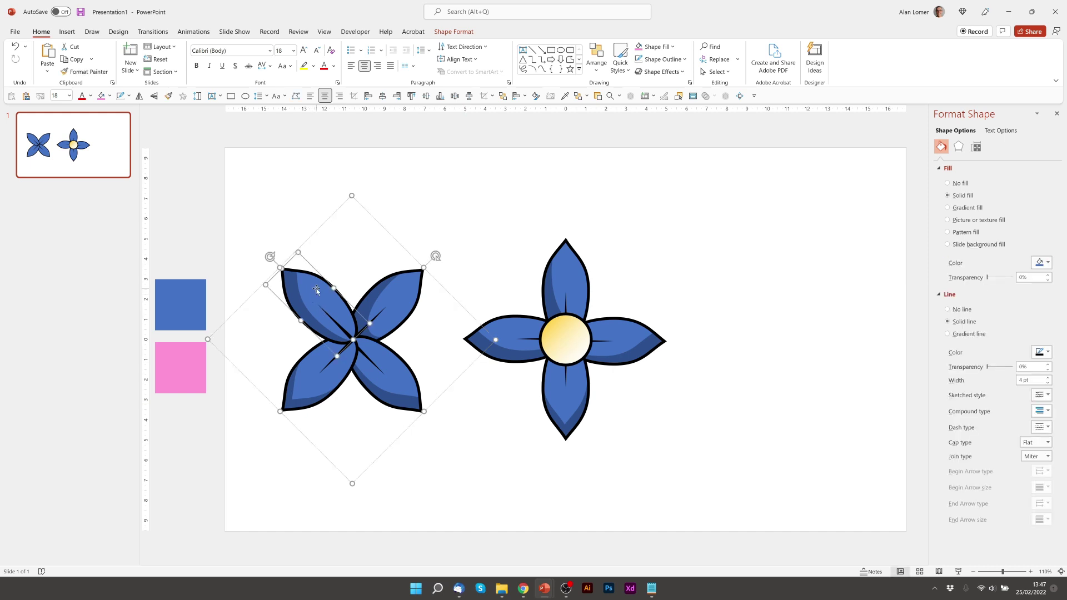
click(640, 50)
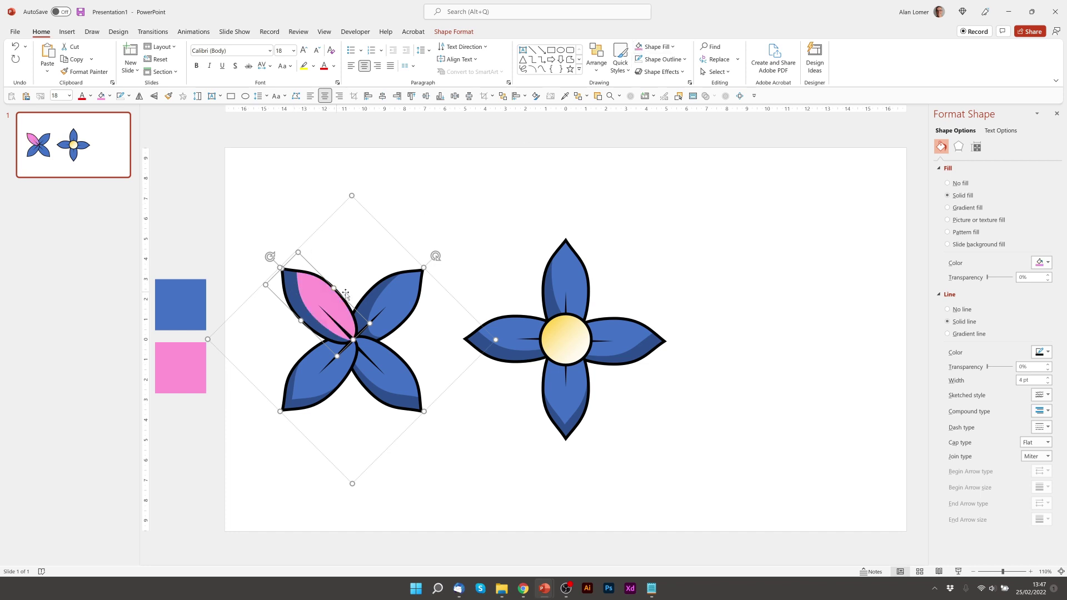
click(395, 295)
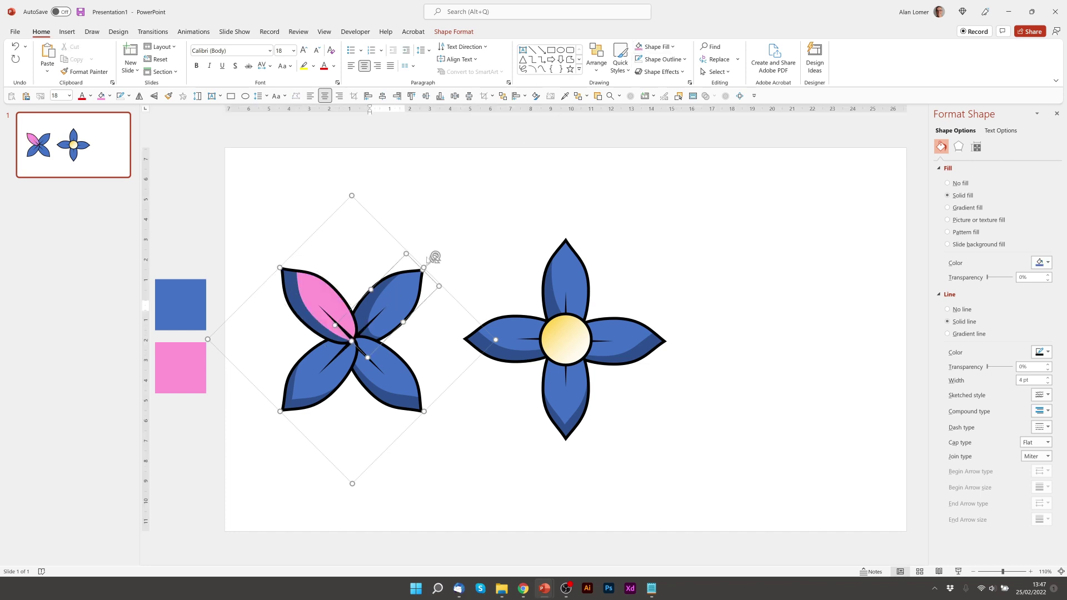
click(639, 46)
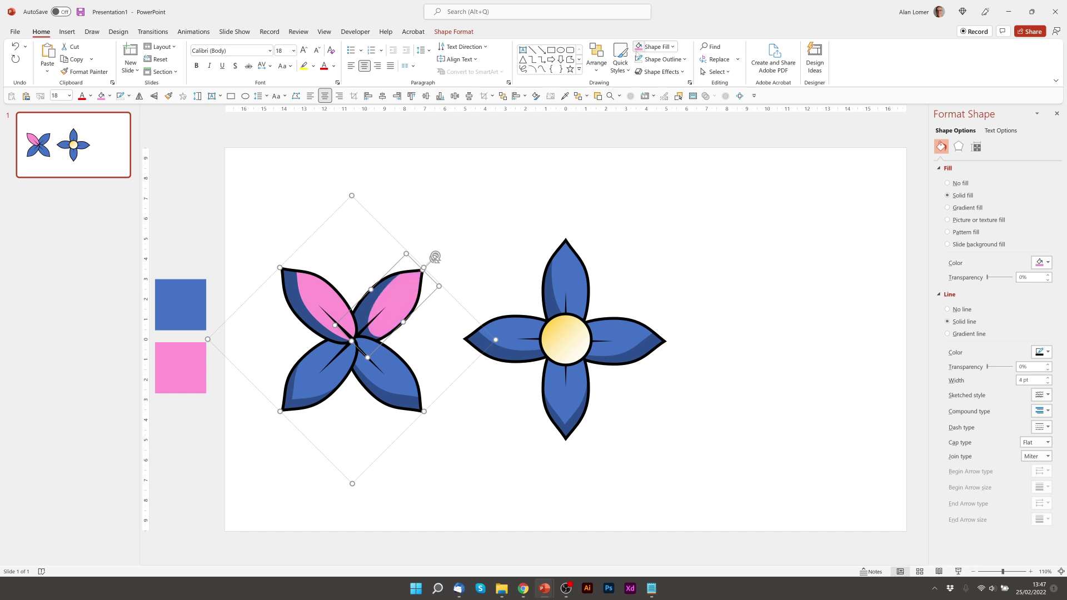
click(401, 383)
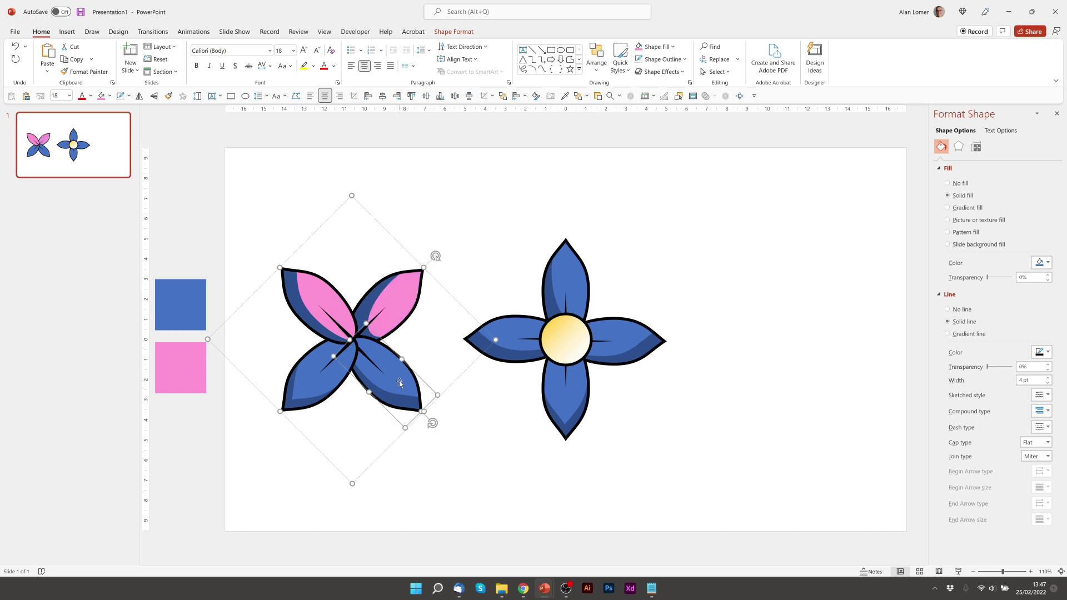
click(639, 47)
click(307, 375)
click(639, 47)
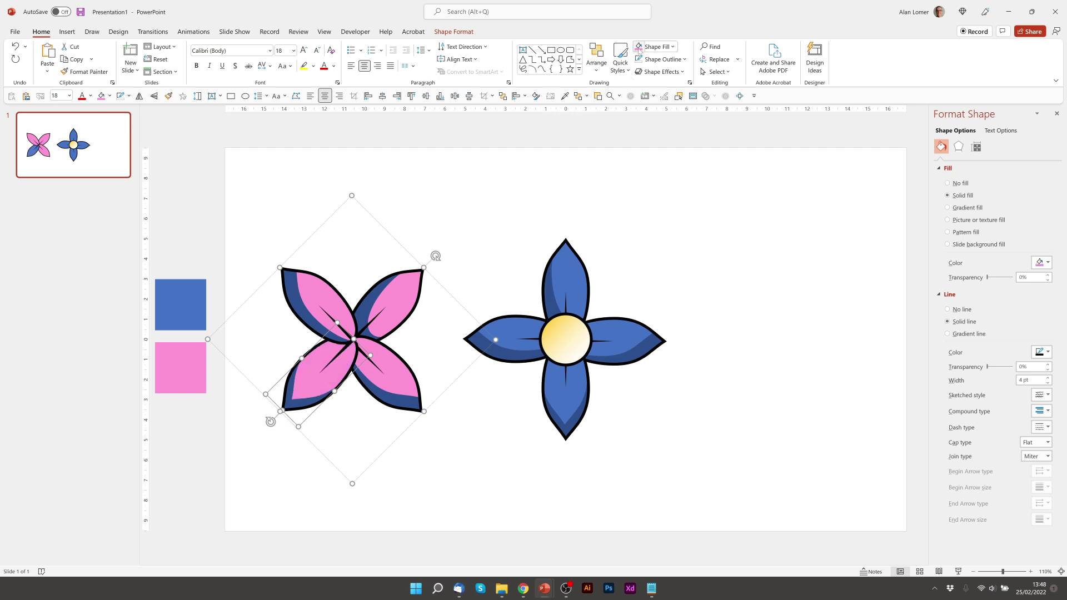
click(293, 288)
click(958, 147)
Change the upper-left petal's shadow colour to a deeper pink #FF65C1
click(1046, 198)
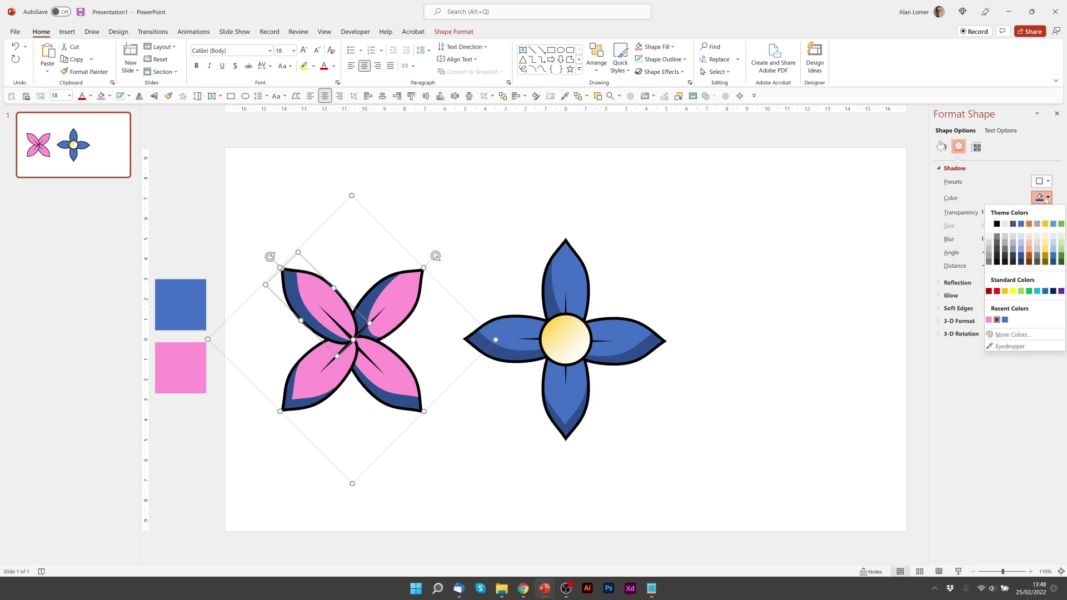
click(989, 319)
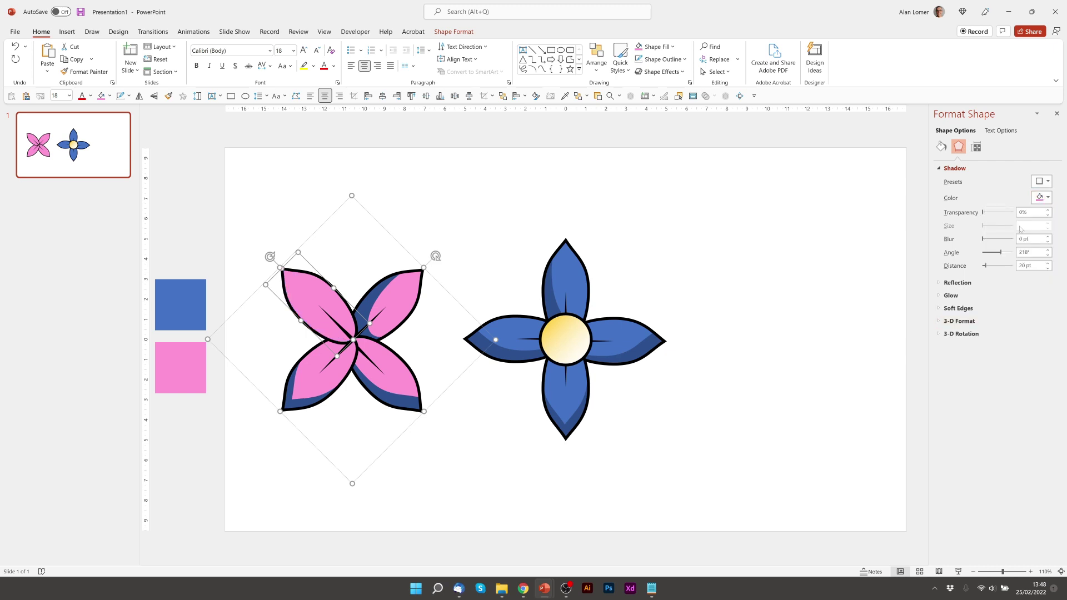
click(1046, 198)
click(1000, 334)
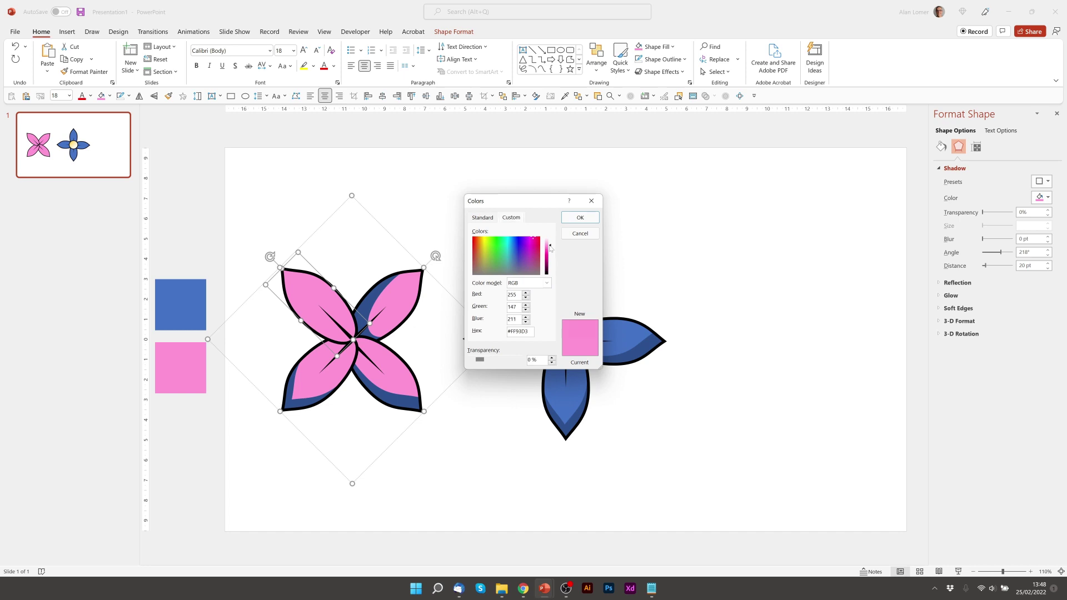
drag(551, 249, 550, 252)
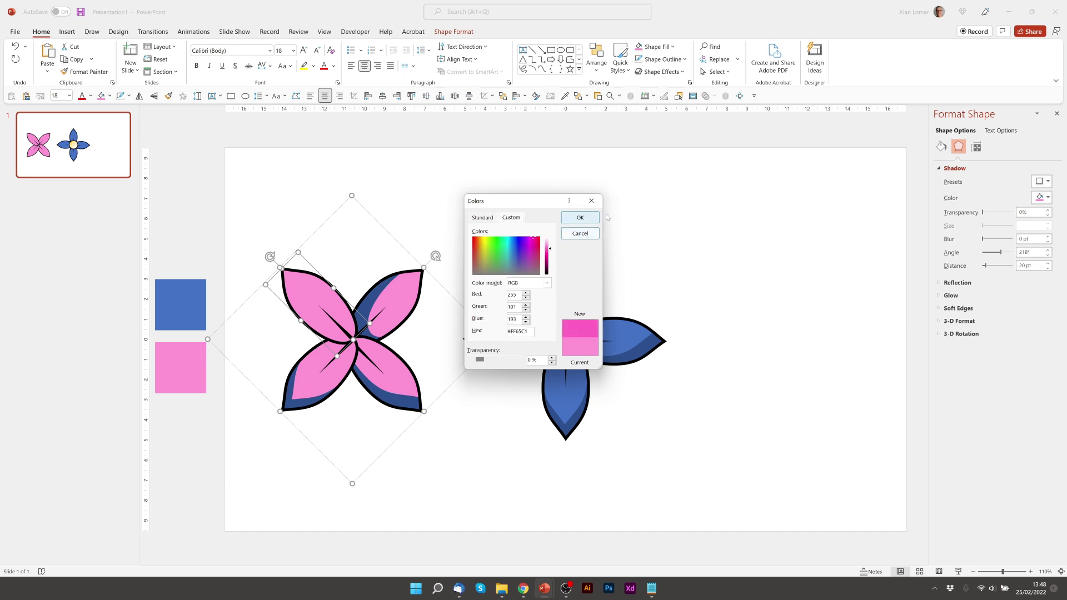
click(579, 217)
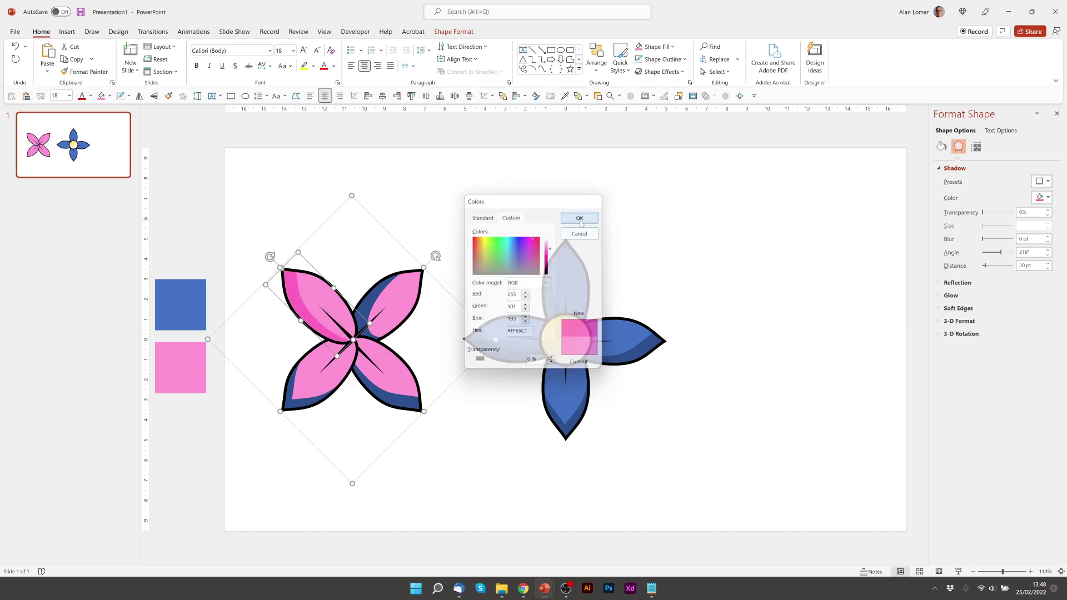
Apply the same deeper pink shadow to the upper-right, lower-right and lower-left petals
click(372, 298)
click(1047, 197)
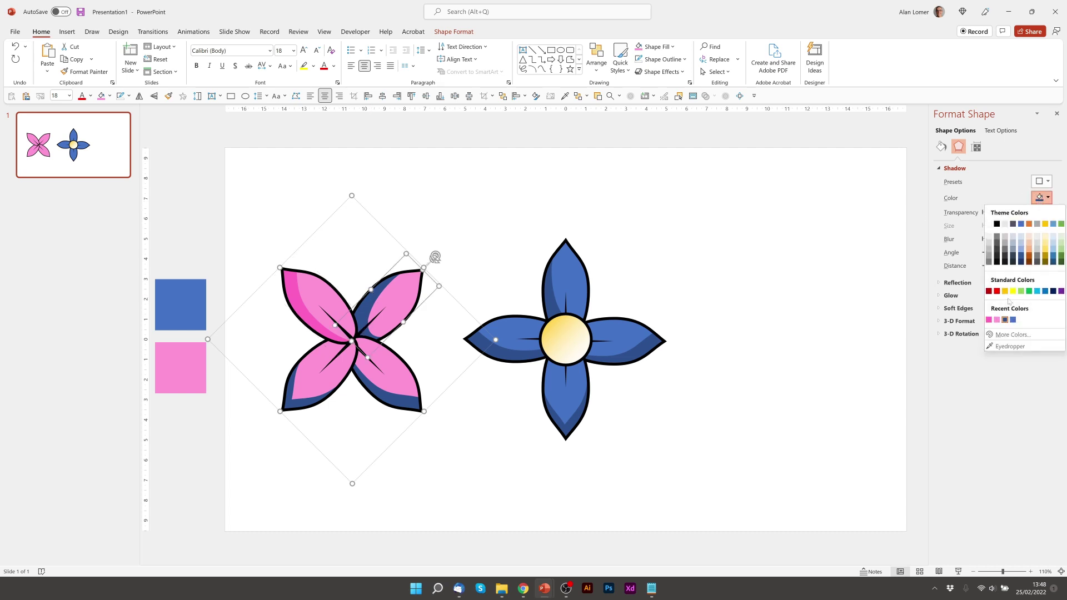
click(989, 319)
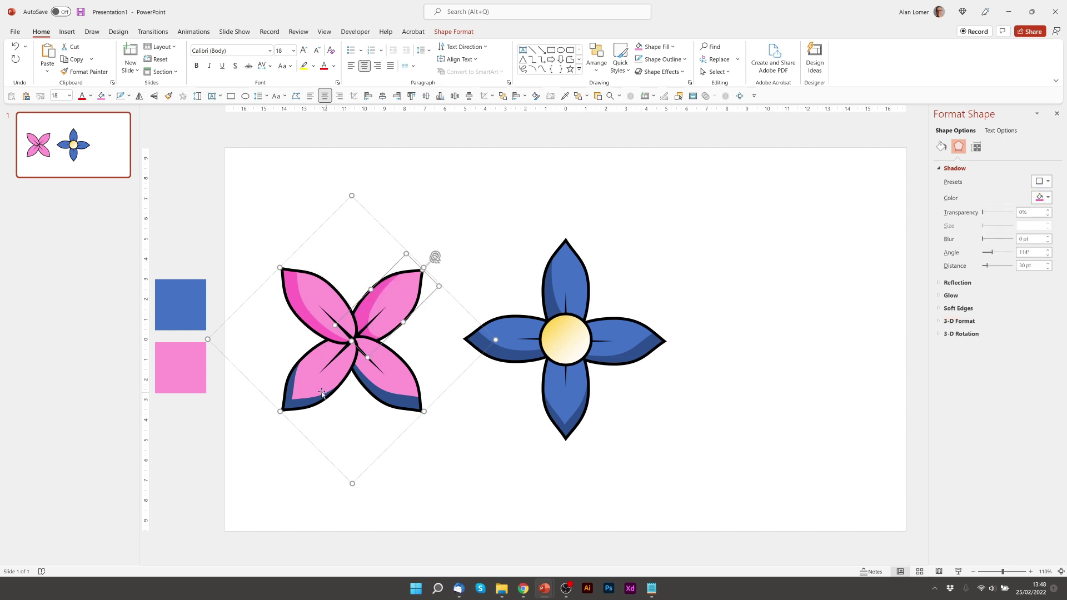
click(394, 403)
click(1047, 198)
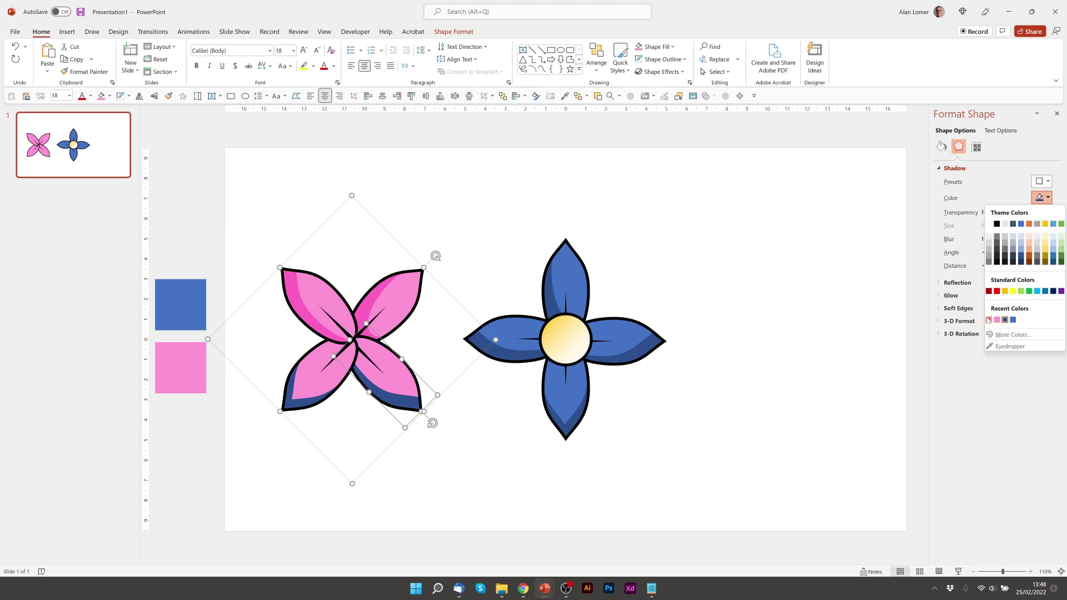
click(989, 320)
click(306, 399)
click(1047, 198)
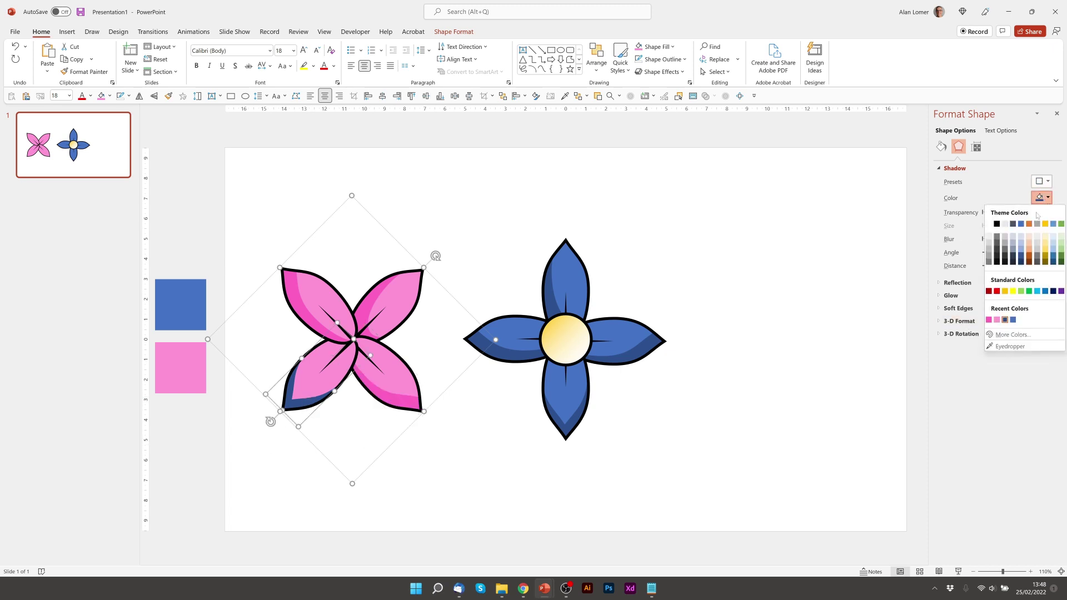
click(988, 320)
click(720, 439)
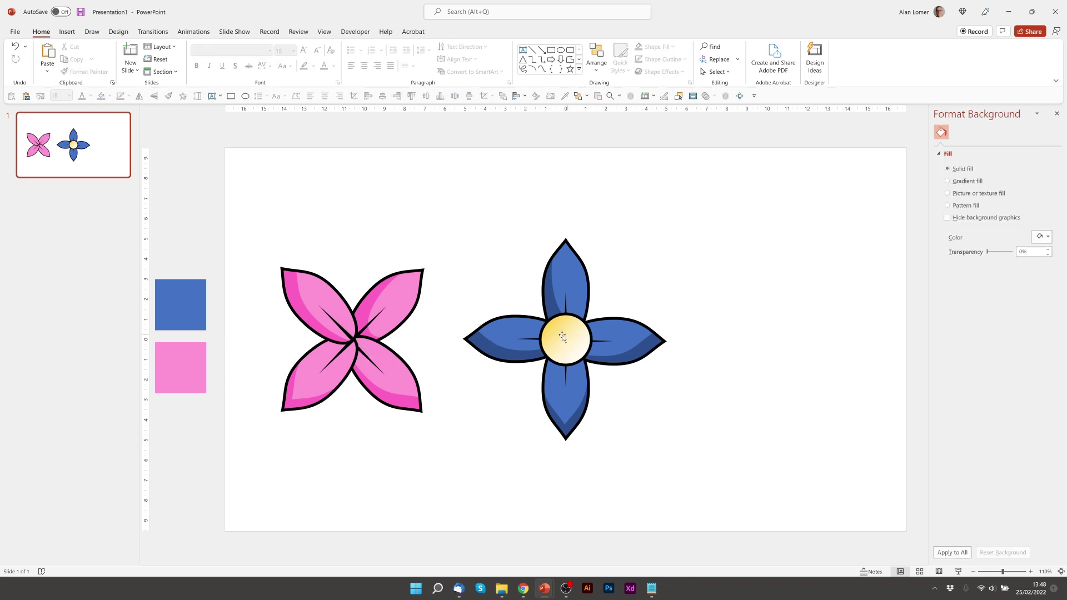
Bring the yellow centre circle to front and centre the pink petals over the blue flower
click(558, 336)
right_click(559, 338)
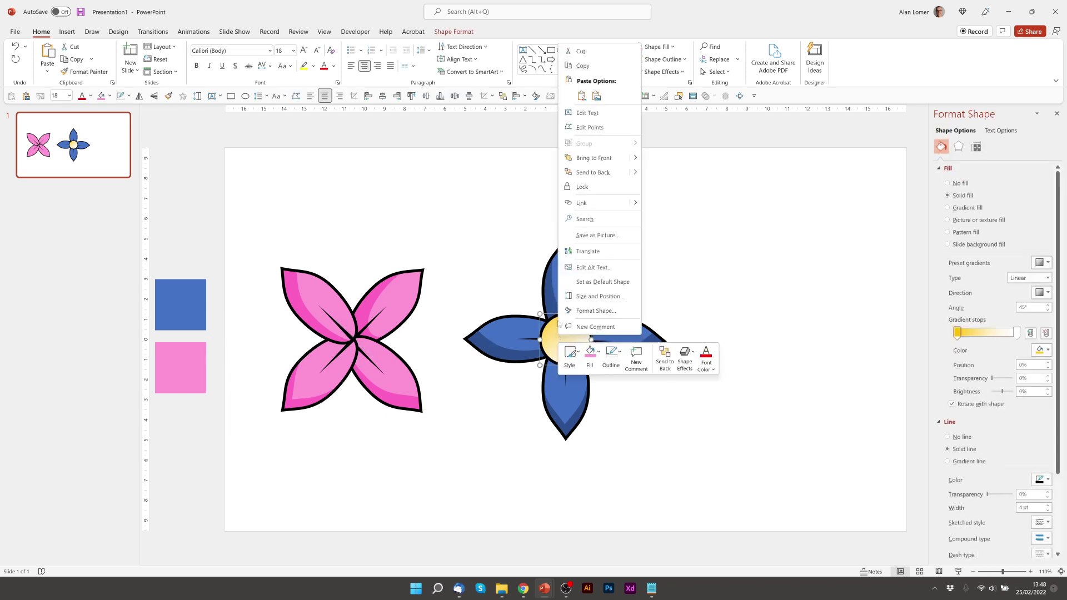
click(593, 159)
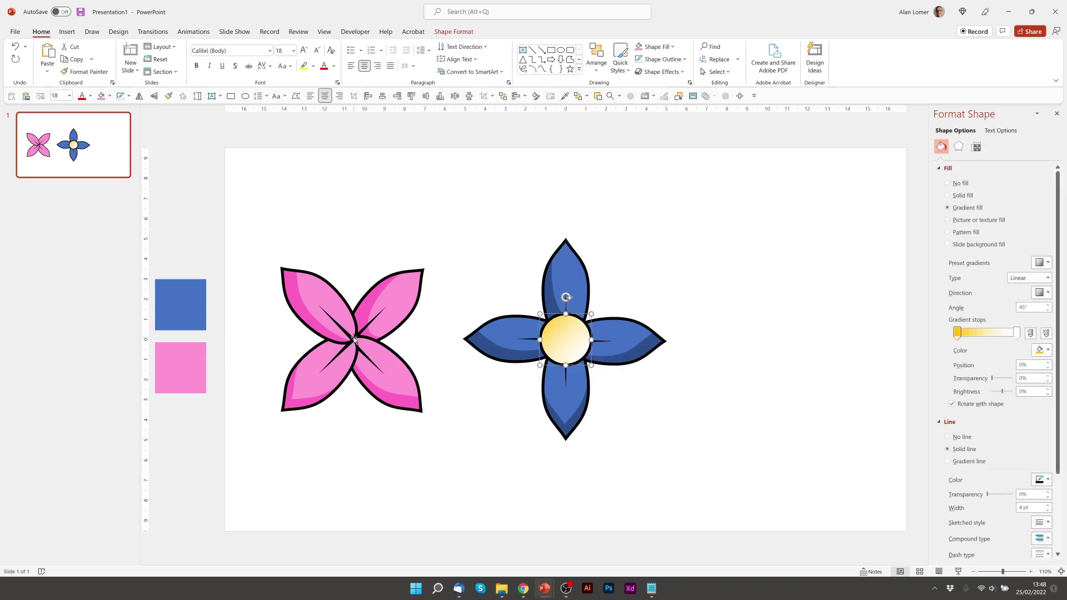
drag(354, 339, 568, 331)
click(705, 447)
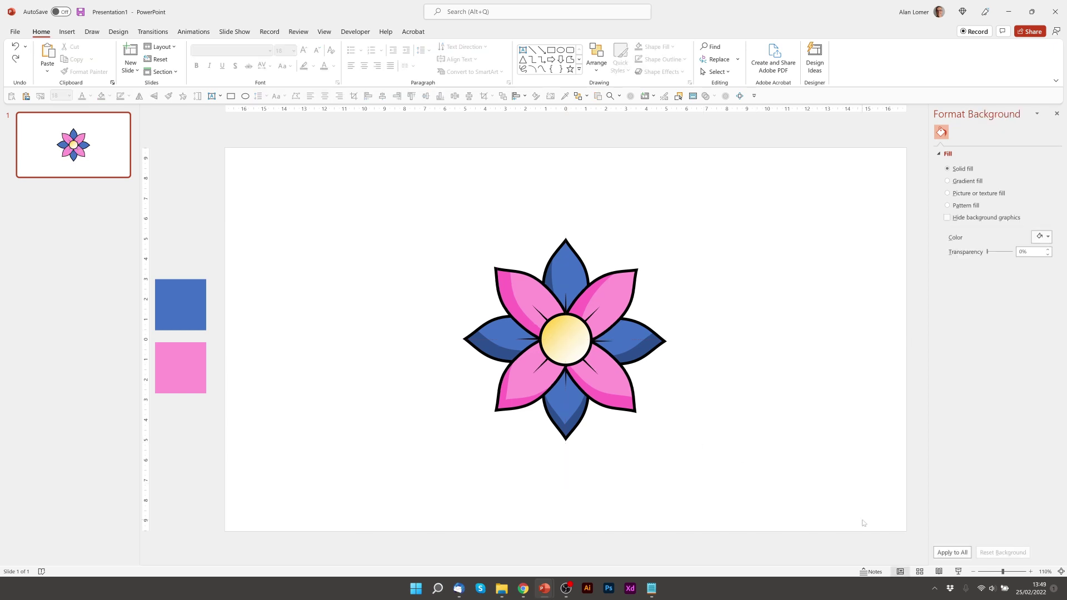
Move the whole flower higher and draw a straight stem line down to the slide's bottom edge
drag(864, 524, 292, 142)
drag(664, 313, 652, 250)
click(533, 50)
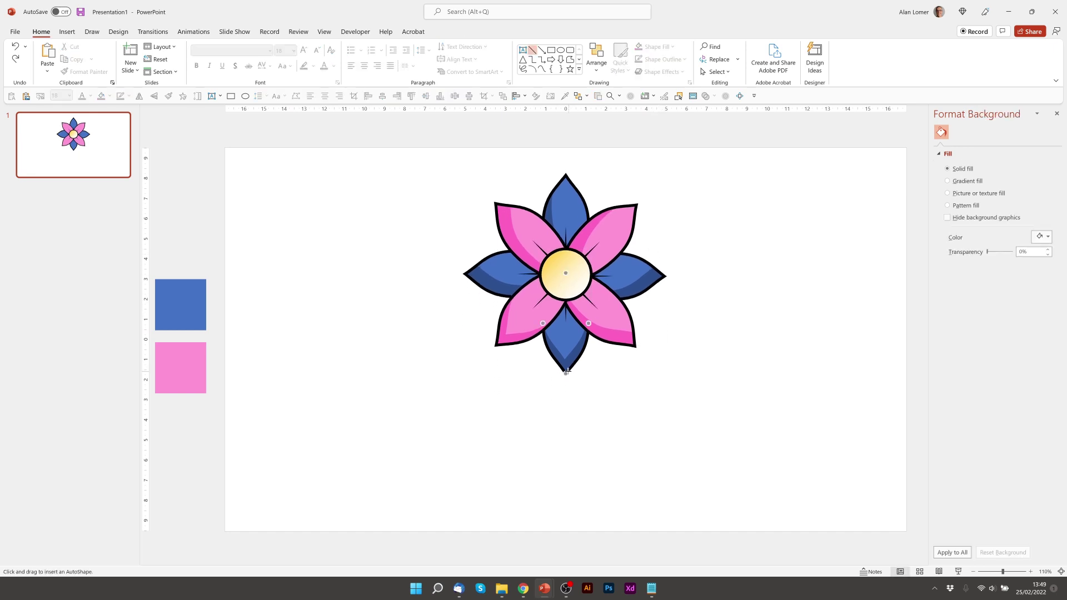
drag(566, 374, 572, 533)
Make the stem line black with width 3, then open the slide's Format Background settings
click(1041, 291)
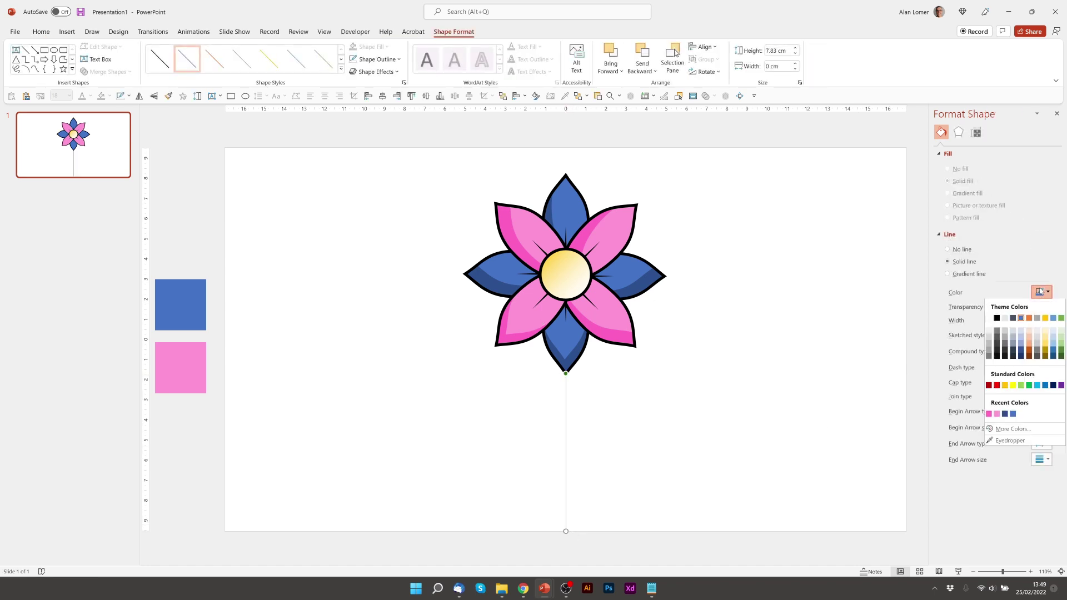
click(1007, 324)
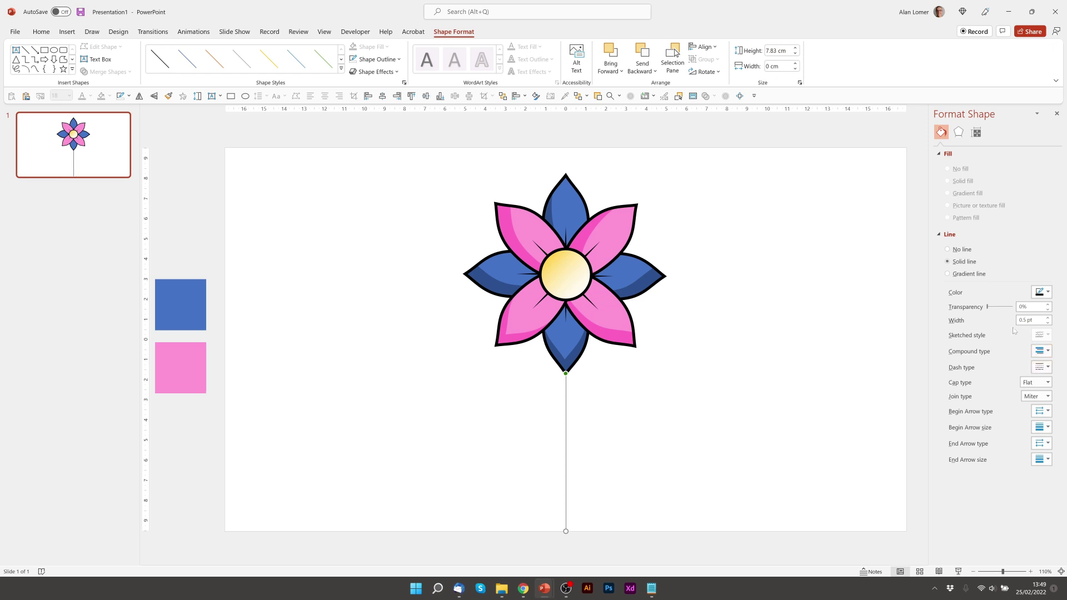
text(3)
key(Return)
click(704, 372)
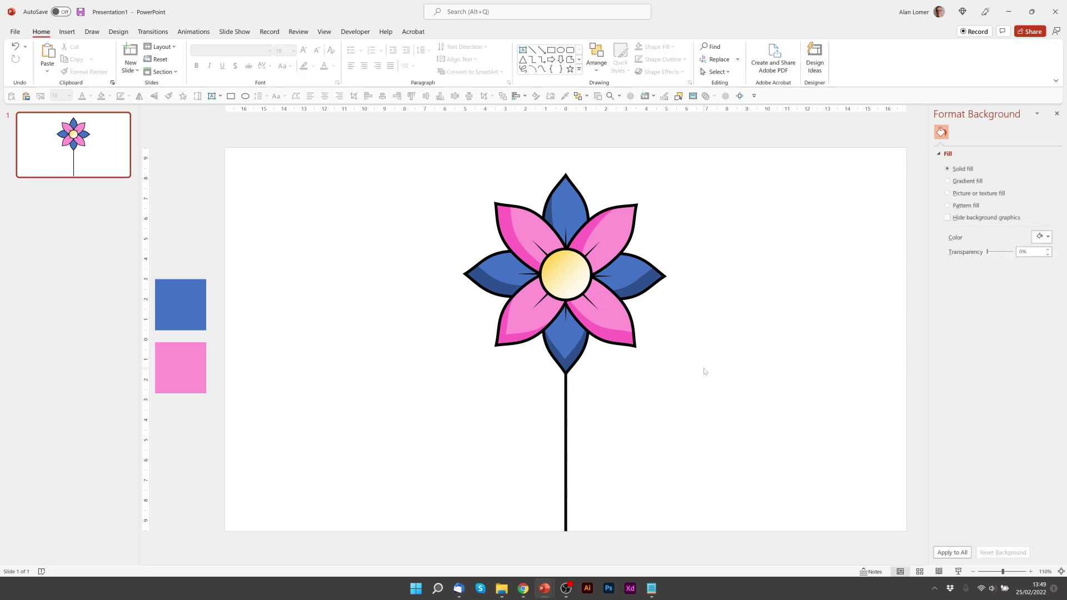
right_click(391, 271)
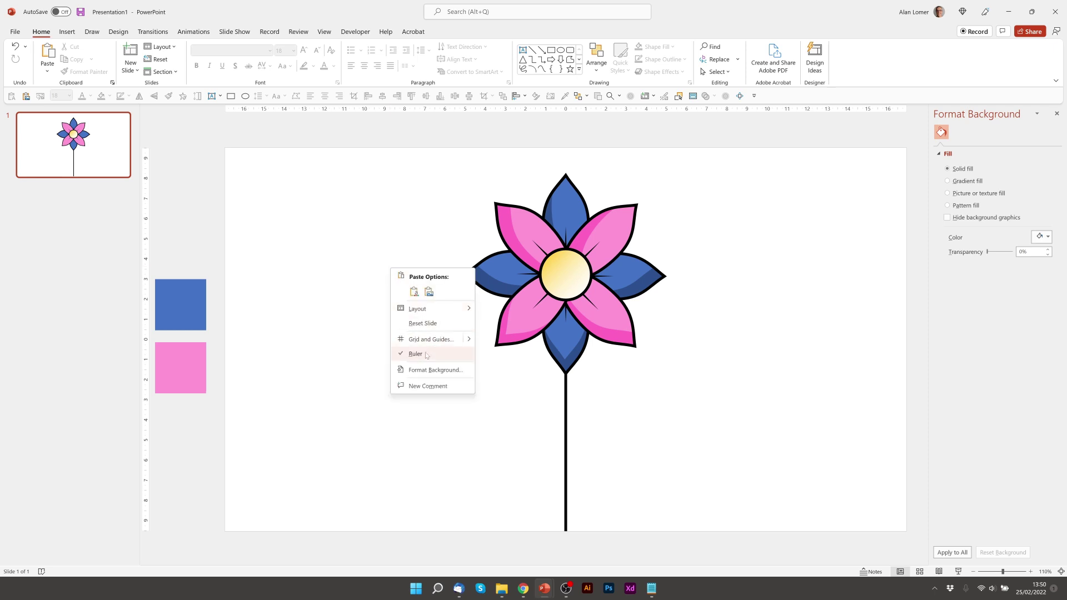
click(425, 371)
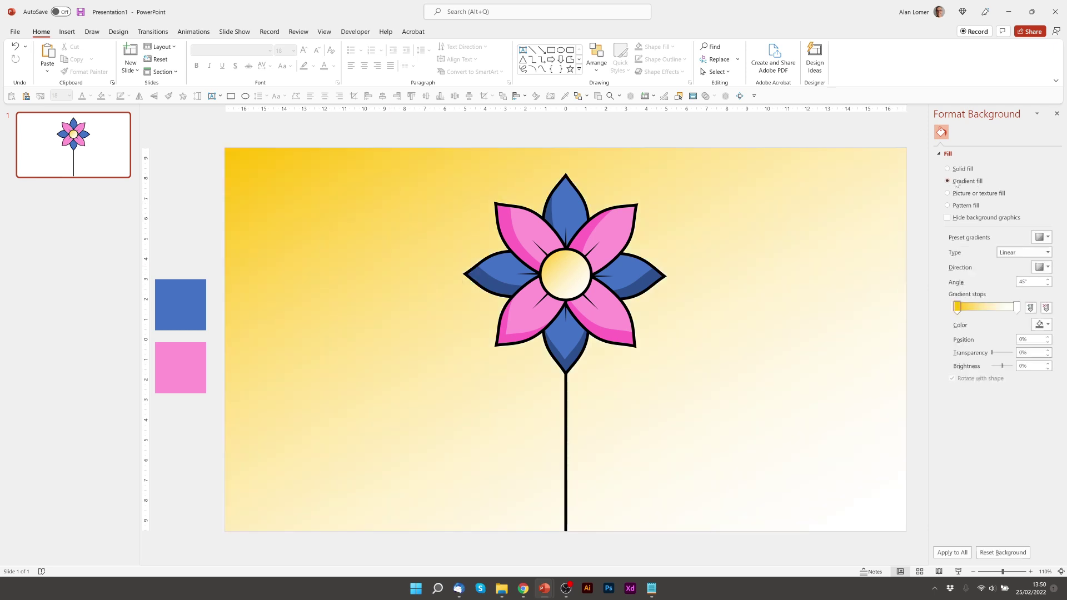
Set the left gradient stop to blue and the right gradient stop to pink
click(1048, 325)
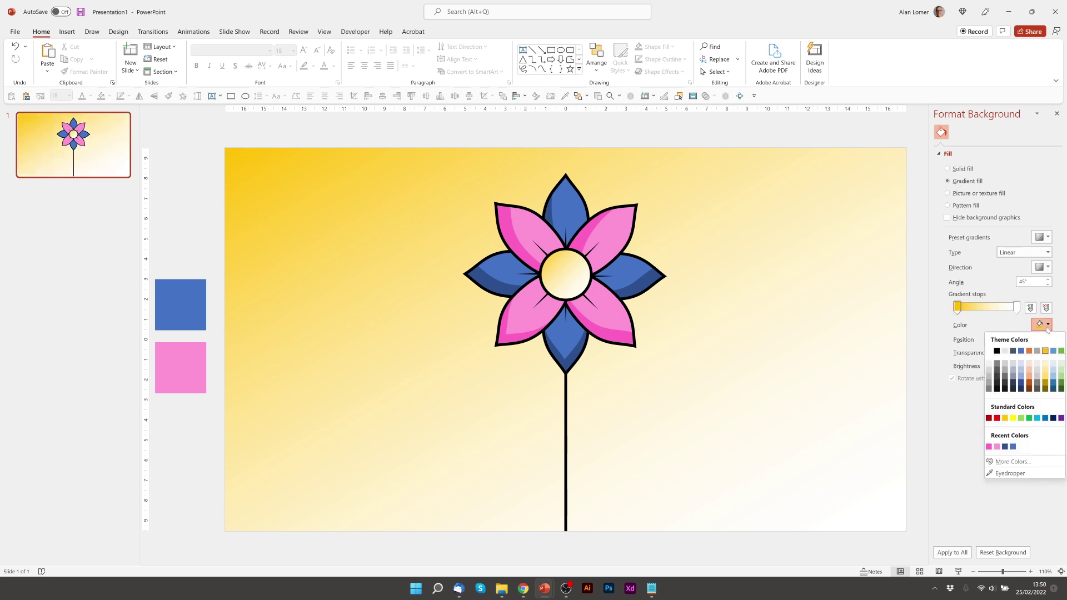
click(1014, 447)
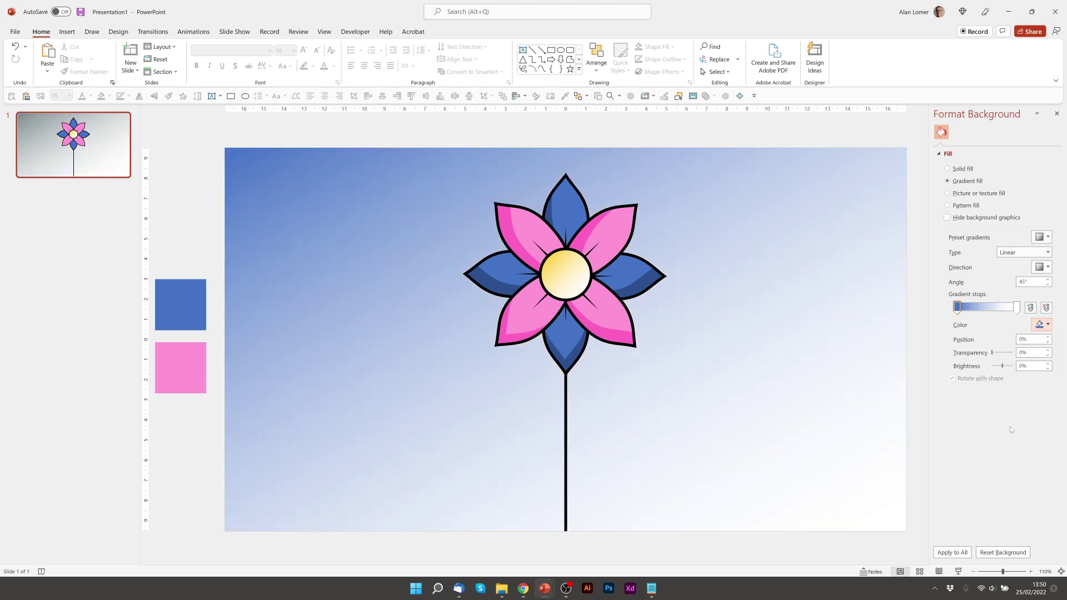
click(1017, 306)
click(1041, 325)
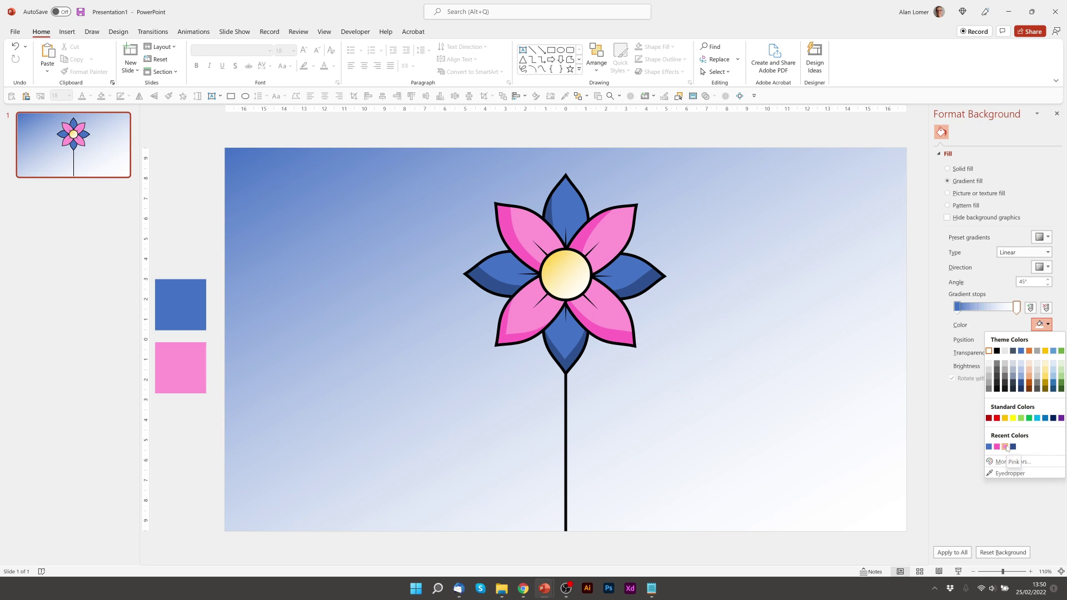
click(1005, 447)
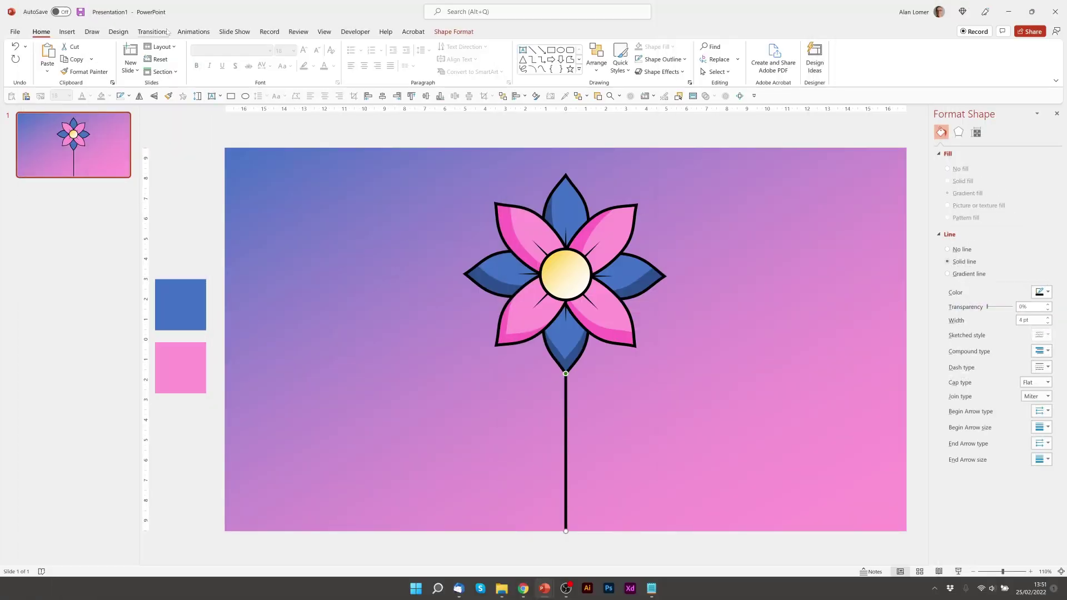
Give the stem a Wipe entrance and the centre circle a Zoom entrance starting With Previous
click(193, 32)
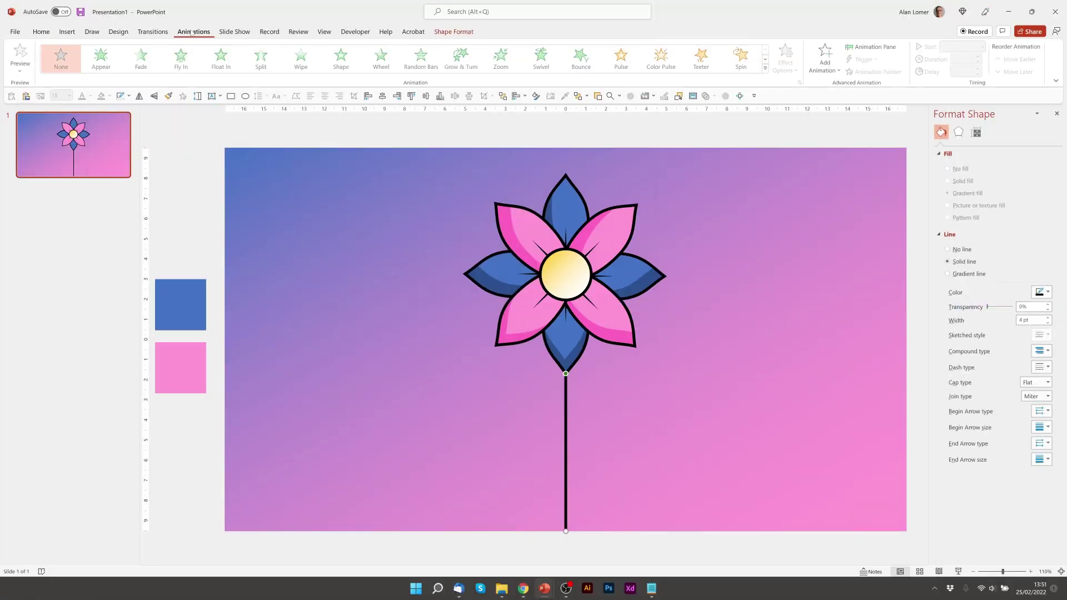
click(301, 56)
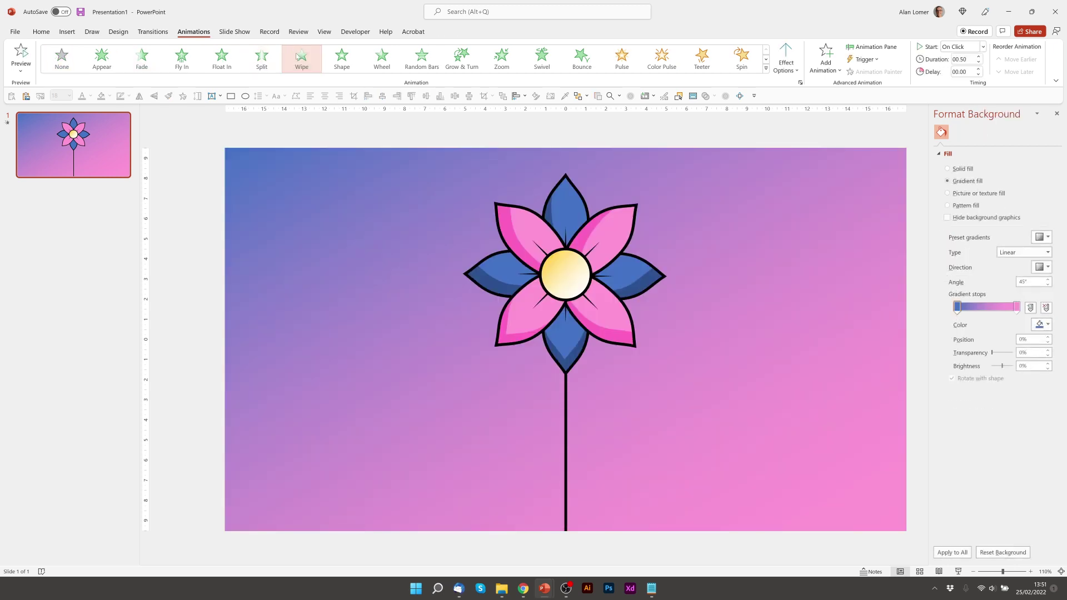
click(574, 281)
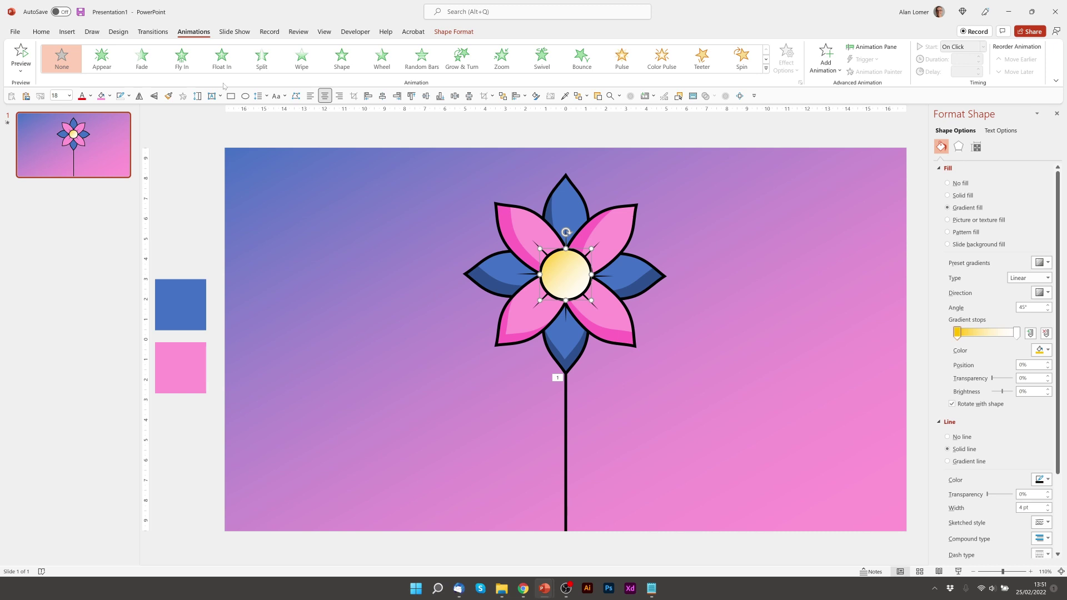
click(503, 58)
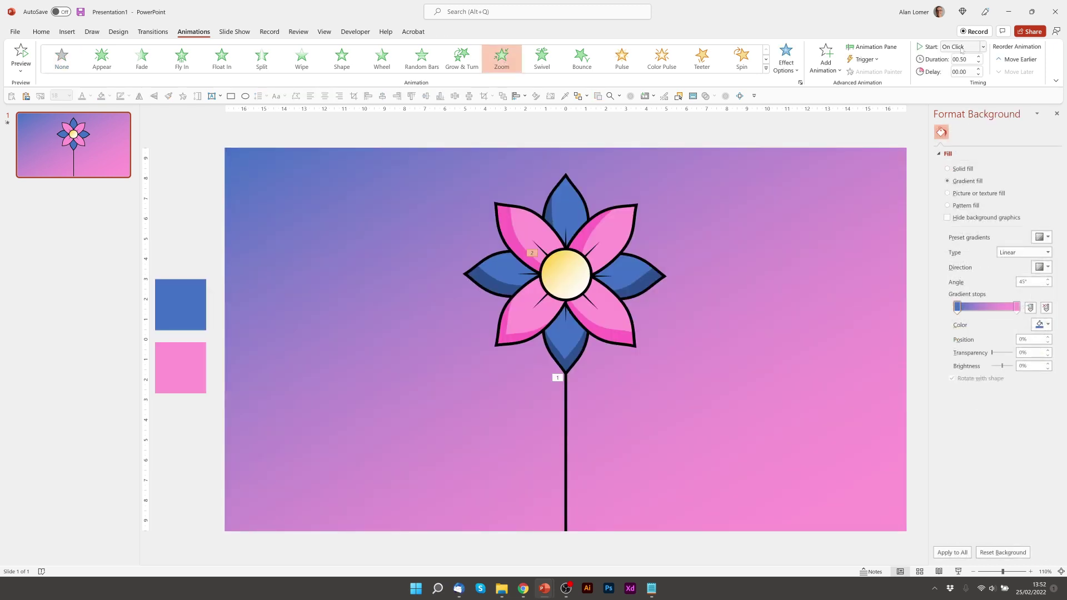
click(983, 47)
click(964, 72)
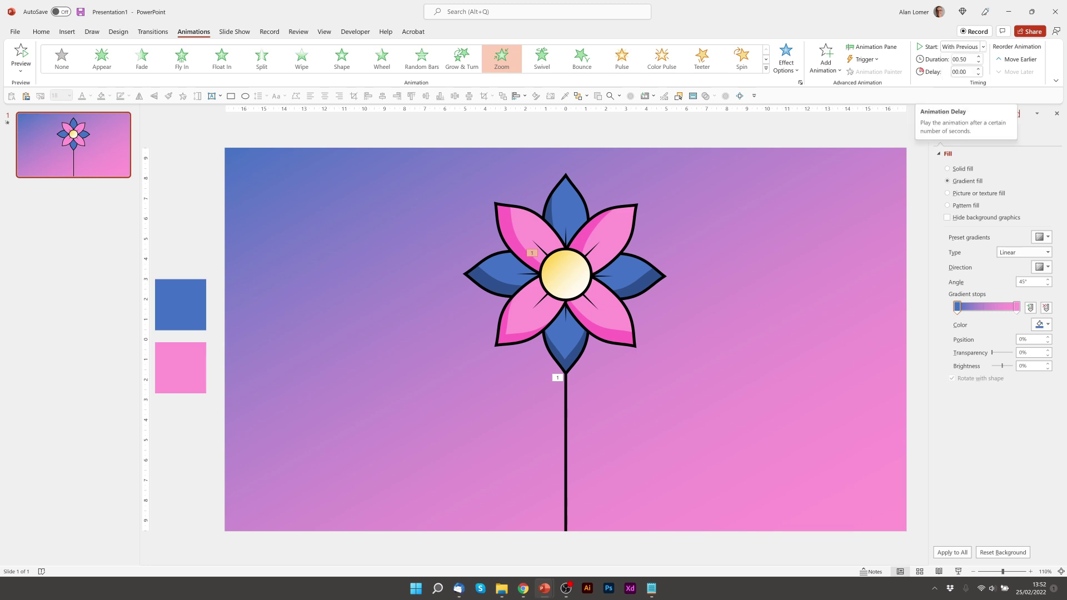
click(523, 222)
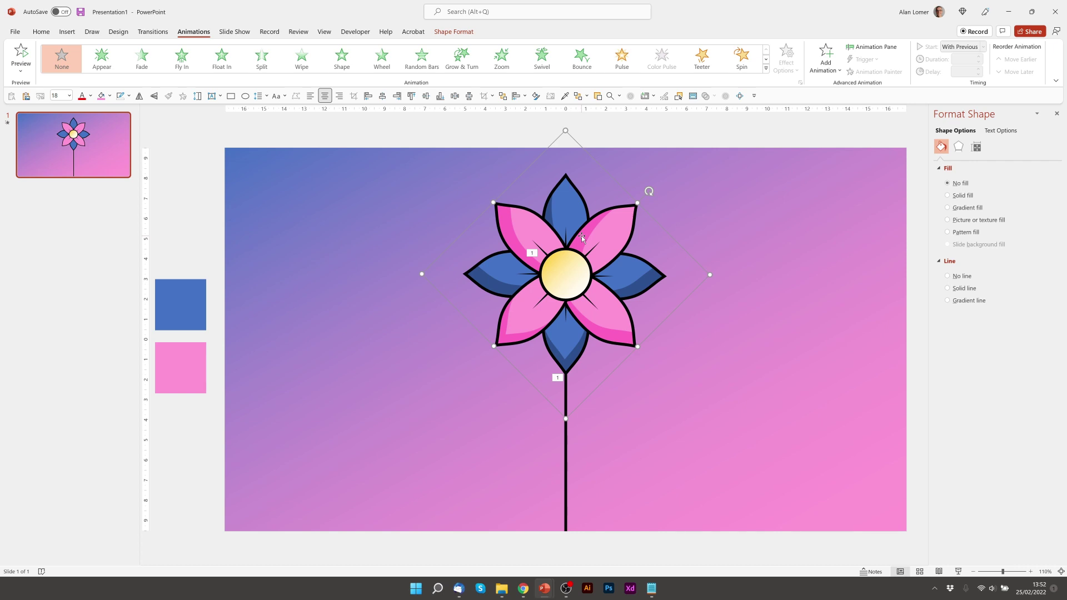
Ungroup the flower and give the upper-left pink petal a Fade entrance
key(ctrl+shift+g)
click(506, 139)
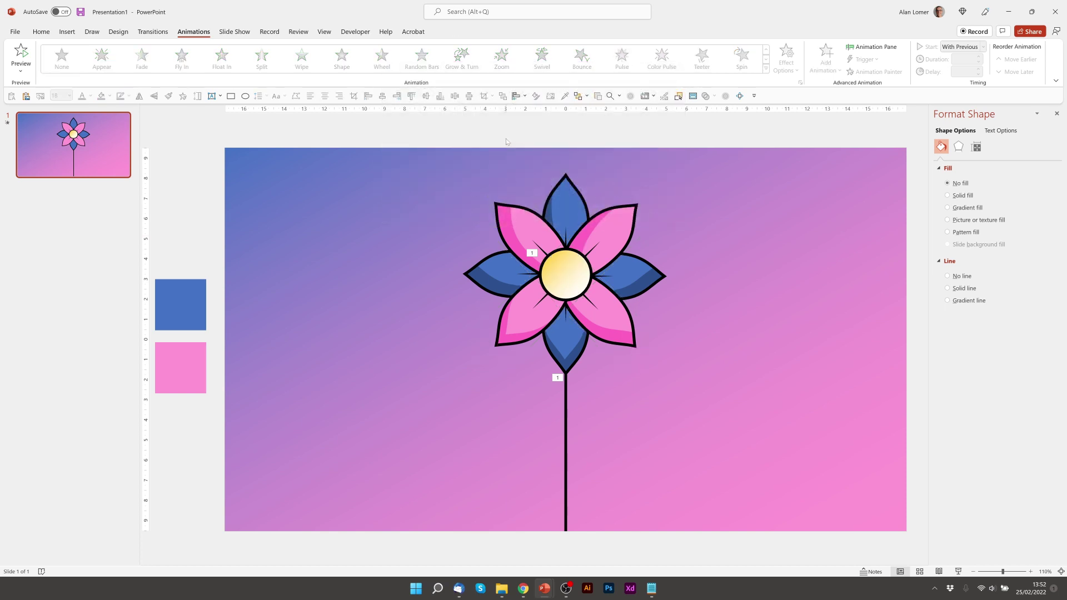
click(524, 220)
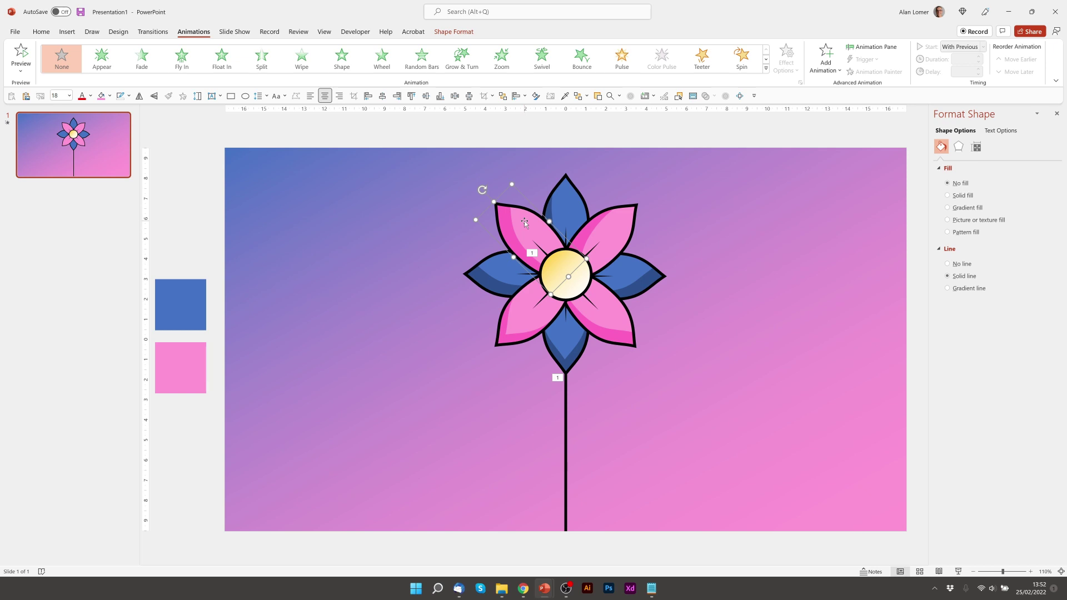
click(141, 62)
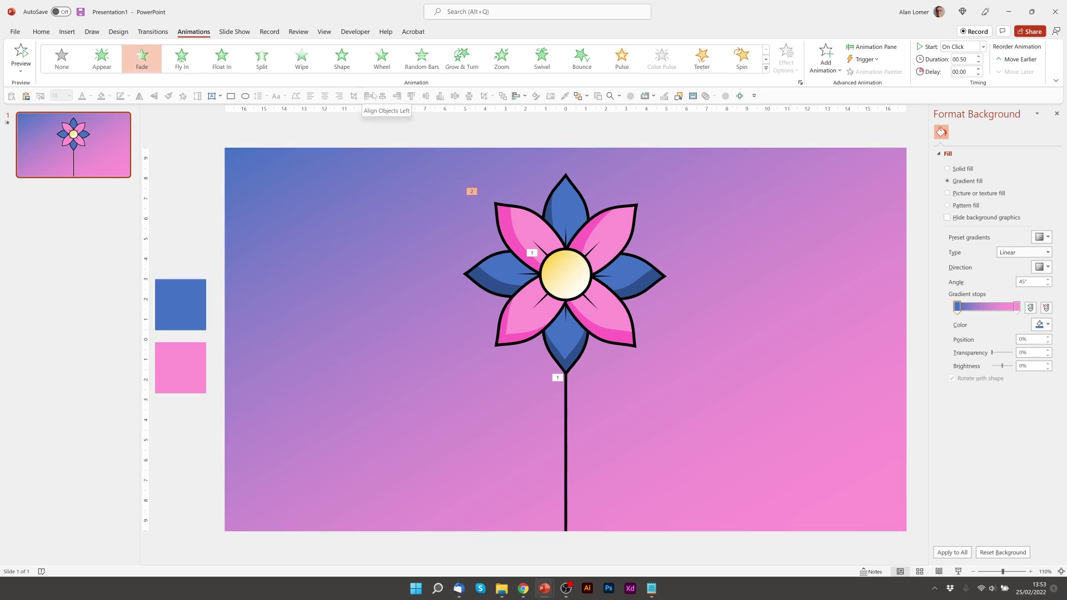
Add a Lines motion path to the same upper-left petal
click(530, 228)
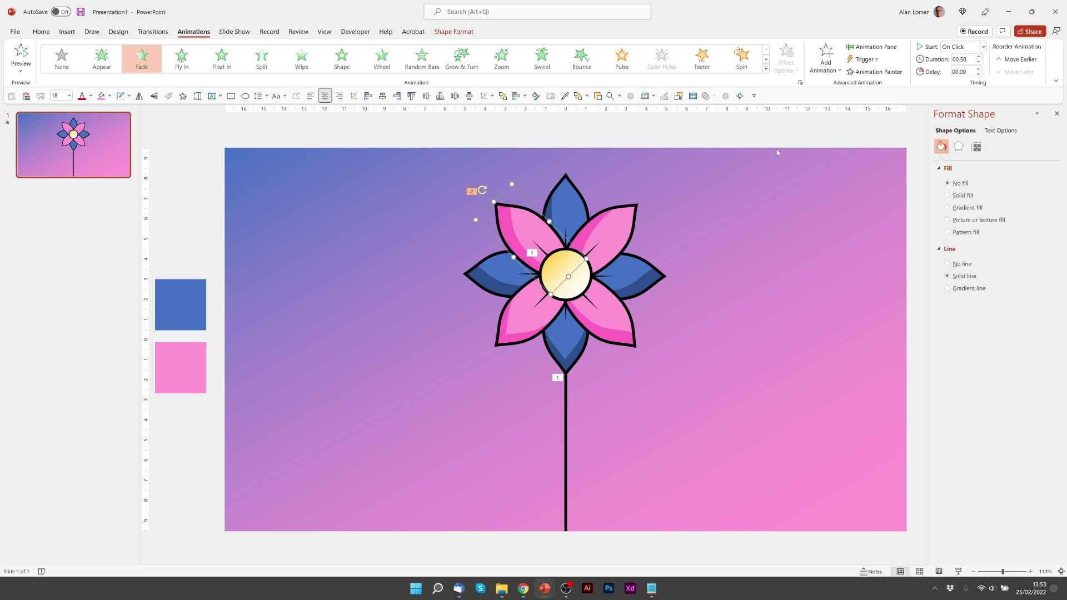
click(822, 74)
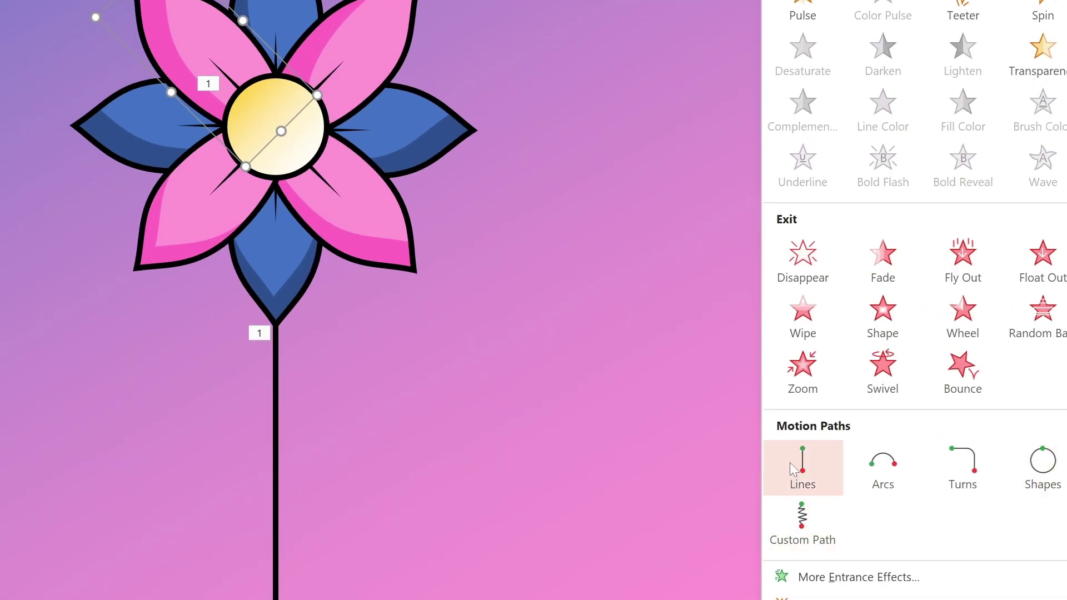
click(829, 442)
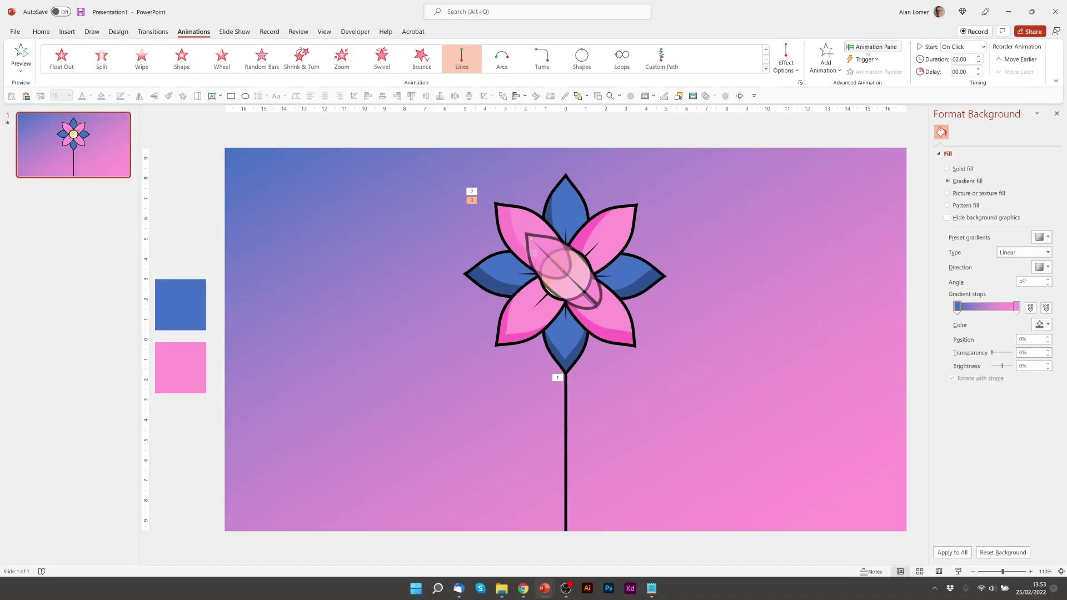
In the Animation Pane, lengthen the petal path's ease-out and set its duration to 0.5 seconds
click(873, 47)
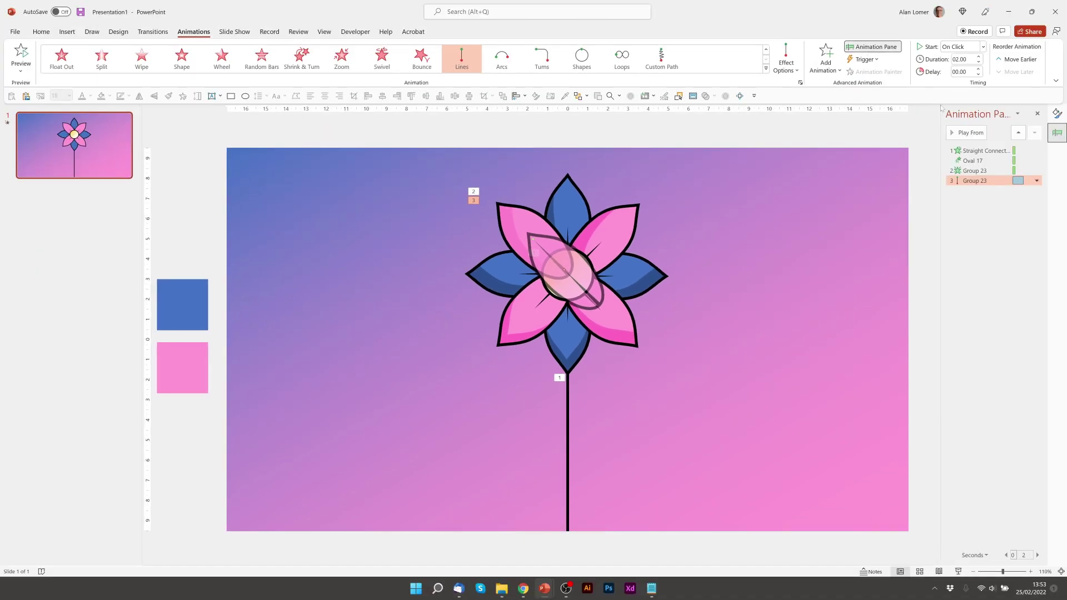
click(1037, 180)
click(1001, 225)
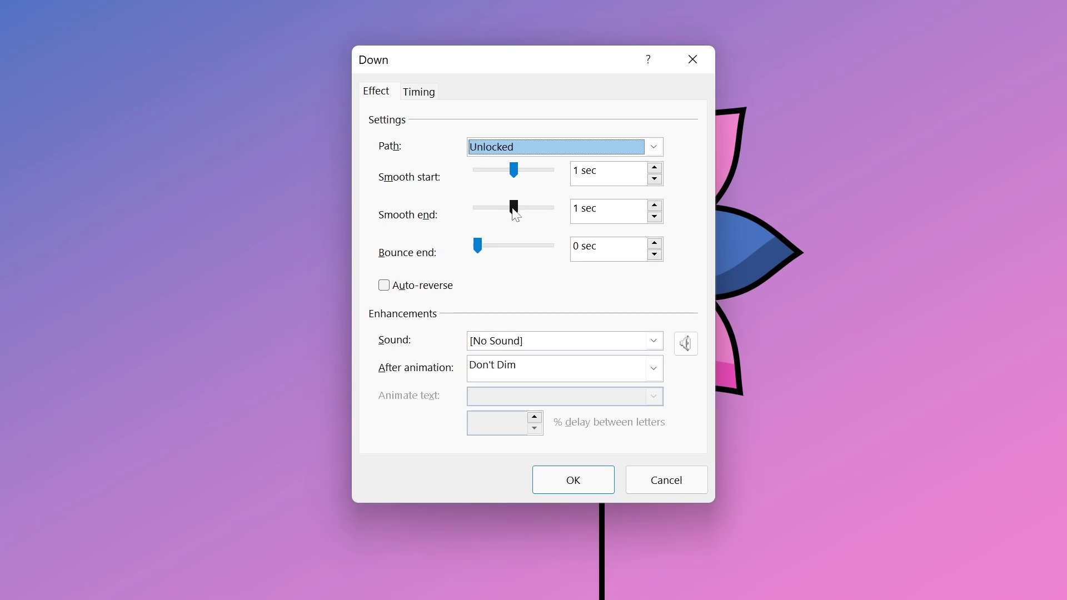
drag(516, 214, 552, 214)
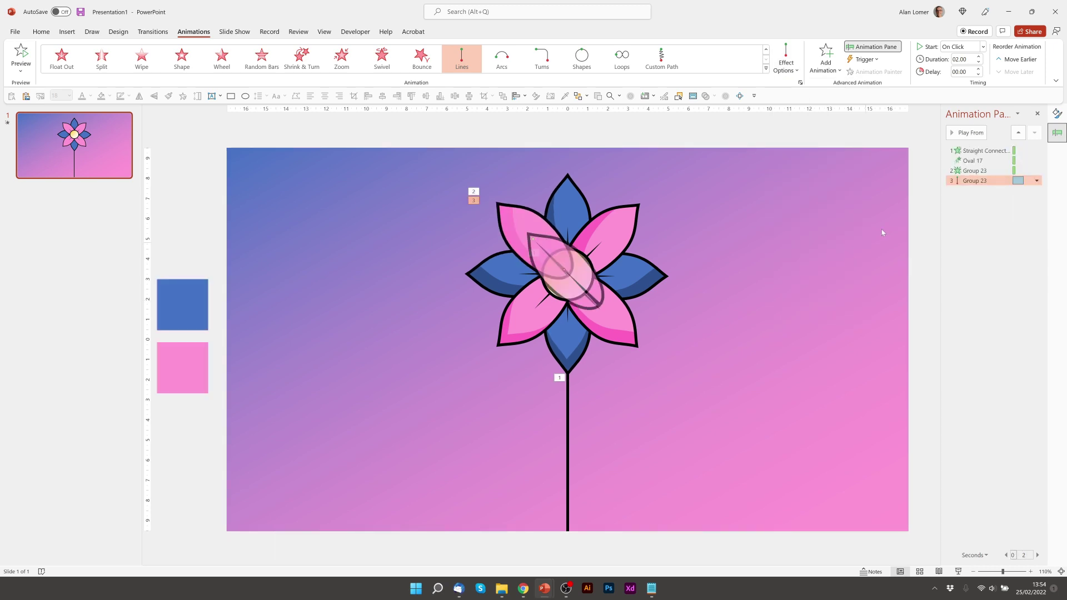
click(979, 62)
click(979, 62)
click(979, 62)
click(979, 63)
click(979, 63)
click(979, 62)
Set the petal's flight to start With Previous and its fade to After Previous
click(968, 47)
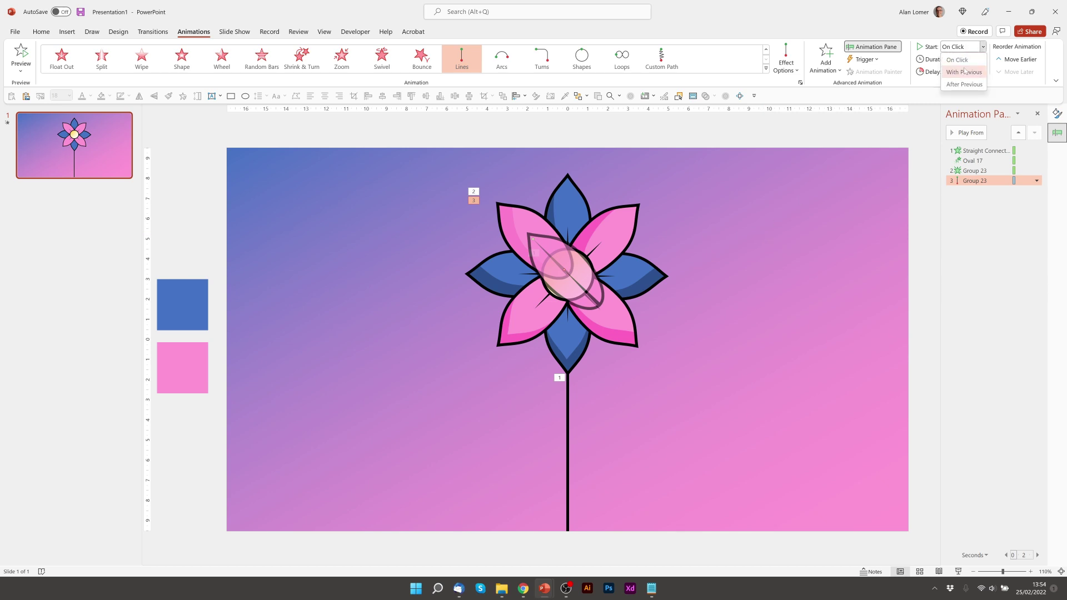
click(961, 68)
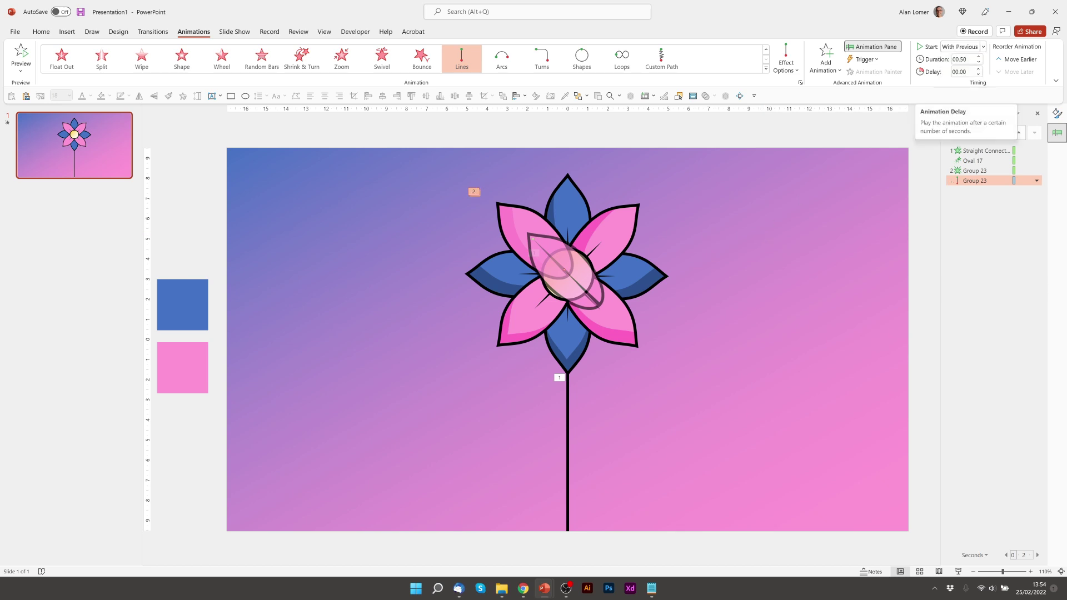
click(965, 170)
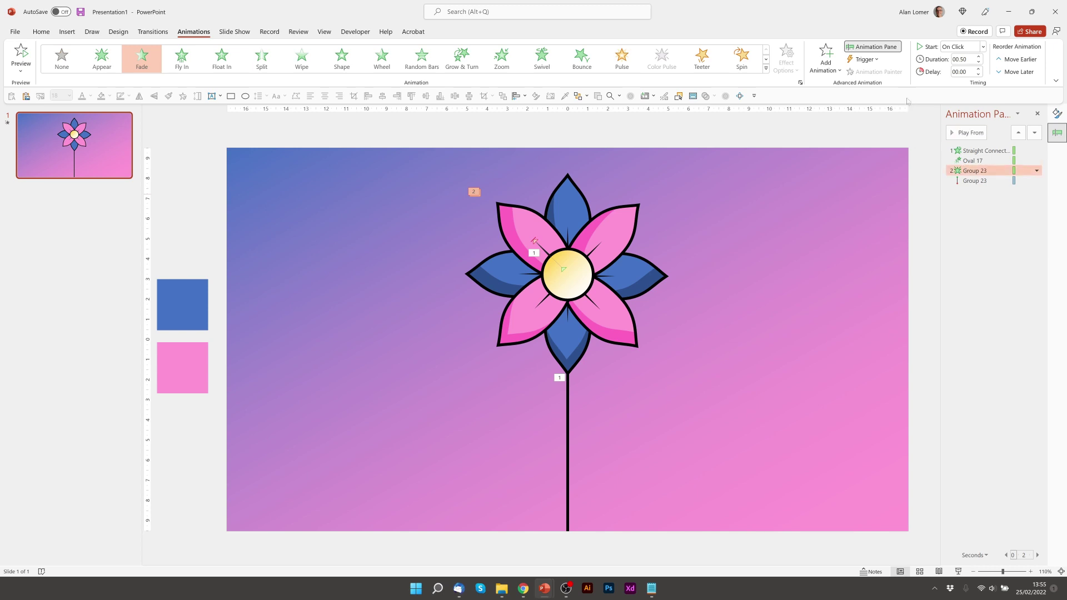
click(951, 51)
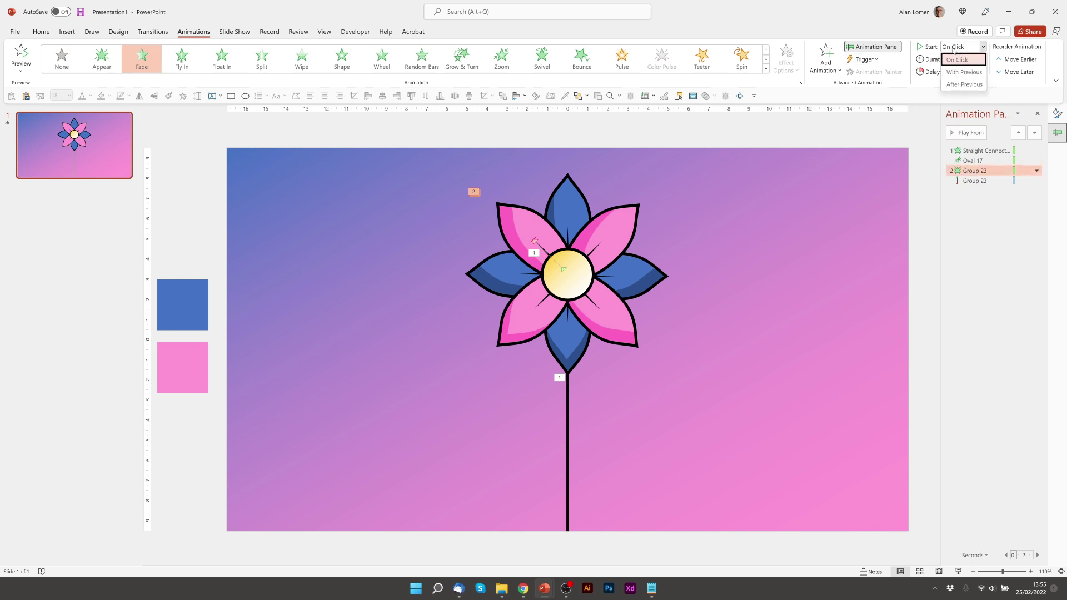
click(958, 84)
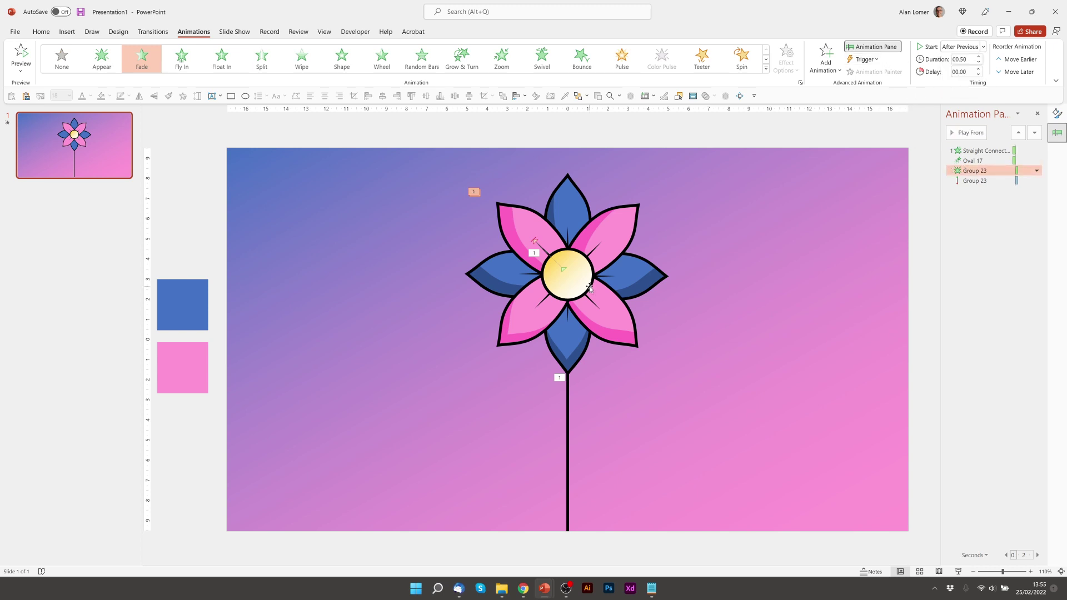
click(568, 417)
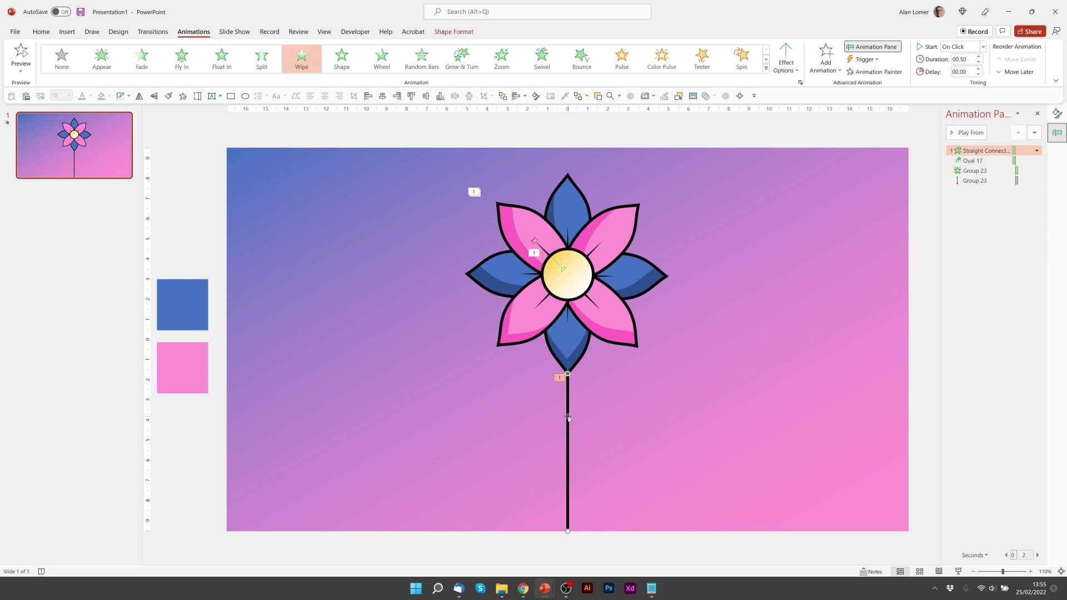
click(578, 276)
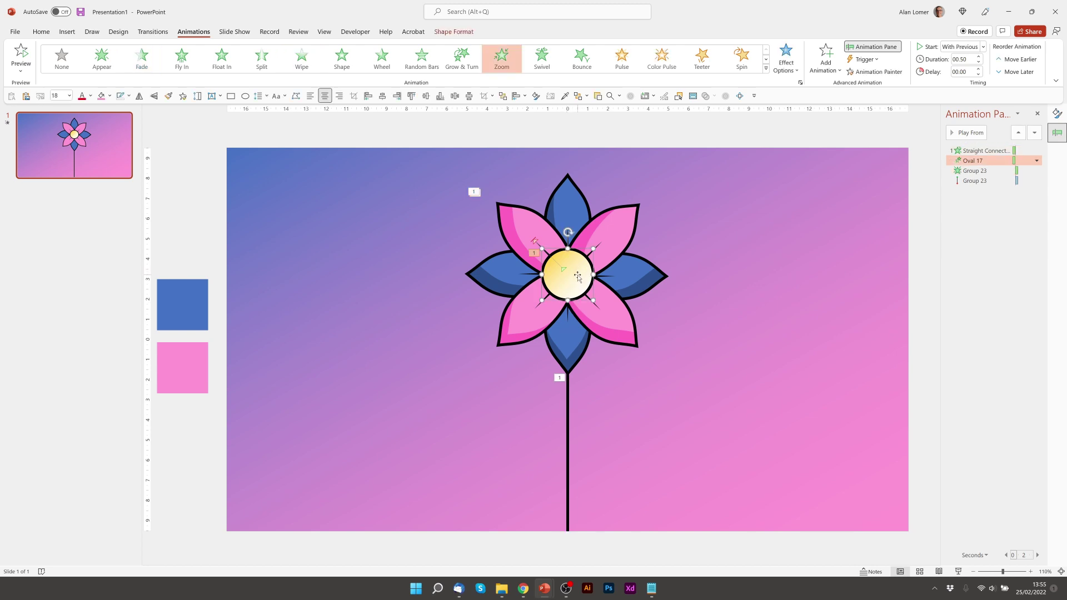
click(518, 217)
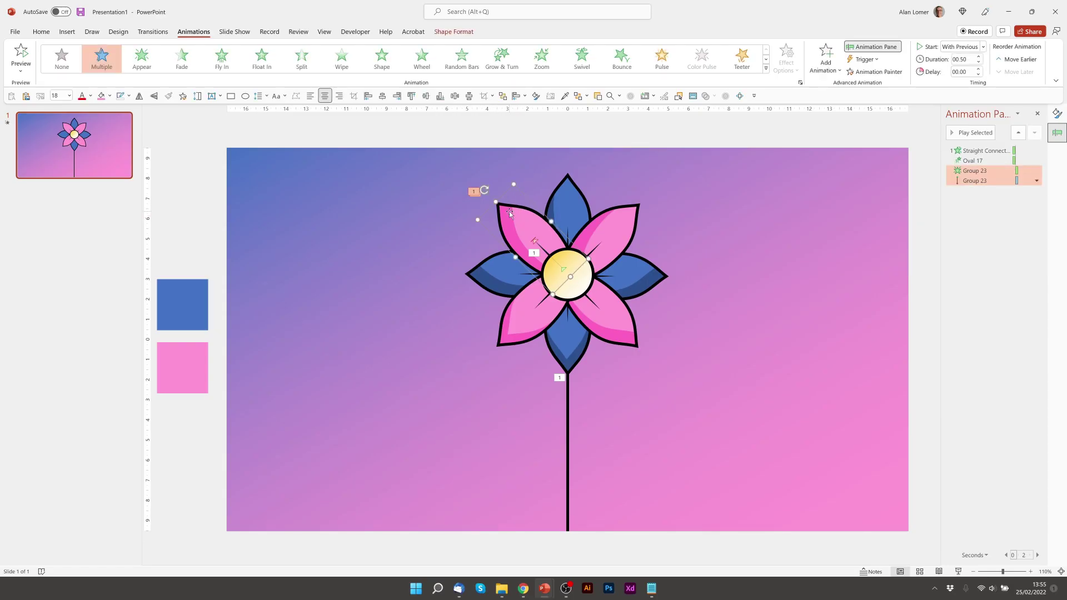
Use Animation Painter to copy the first petal's fade and flight animations onto another pink petal
click(862, 72)
click(619, 221)
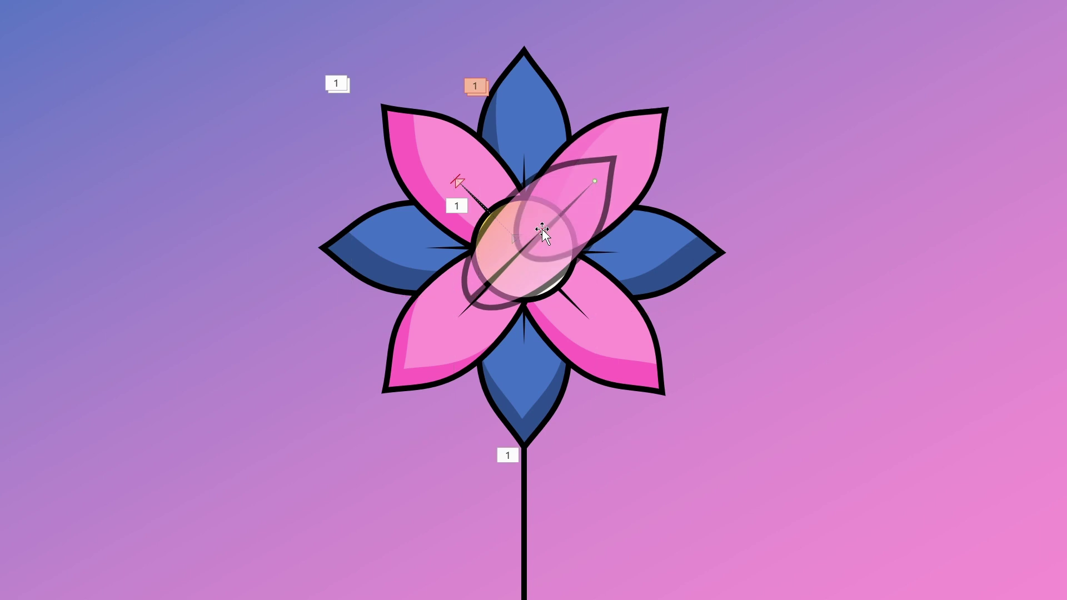
click(649, 162)
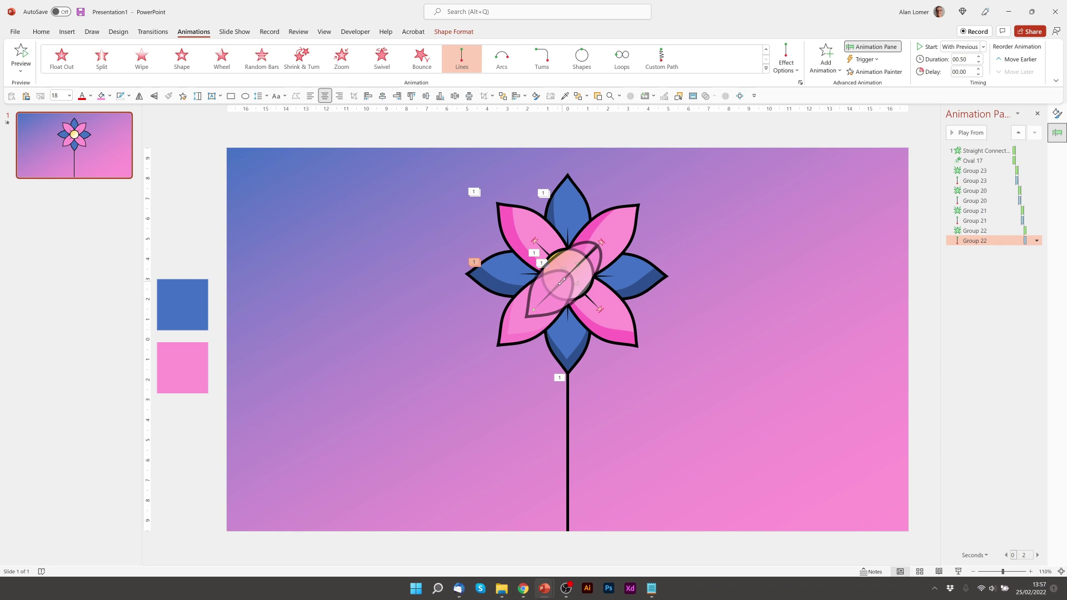
Ungroup the flower, paint the pink petal's animations onto the top blue petal, and realign its path to the centre
key(ctrl+z)
click(565, 200)
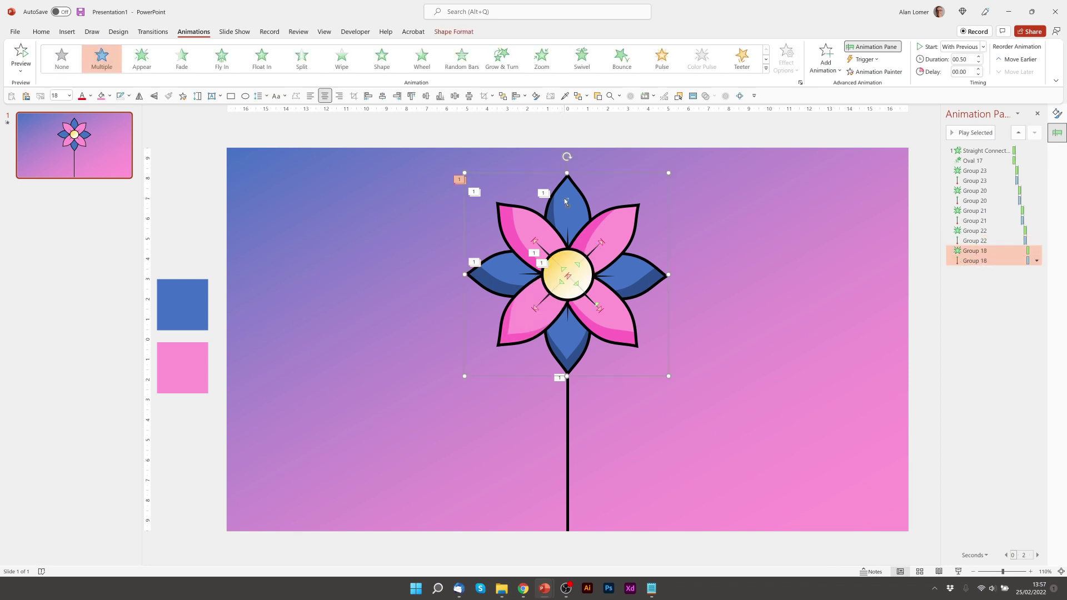
key(ctrl+shift+g)
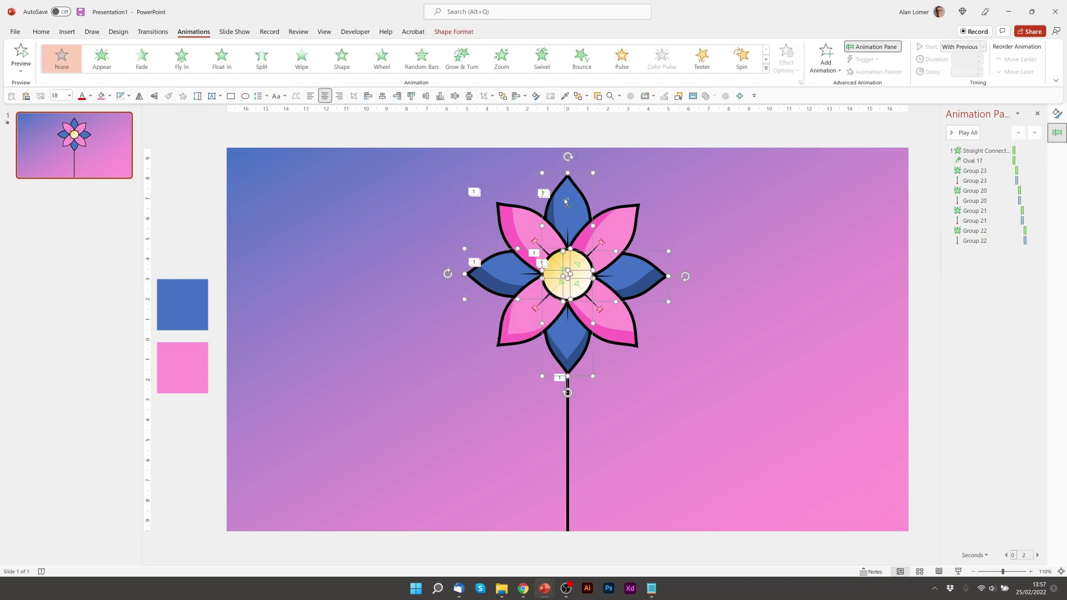
click(502, 144)
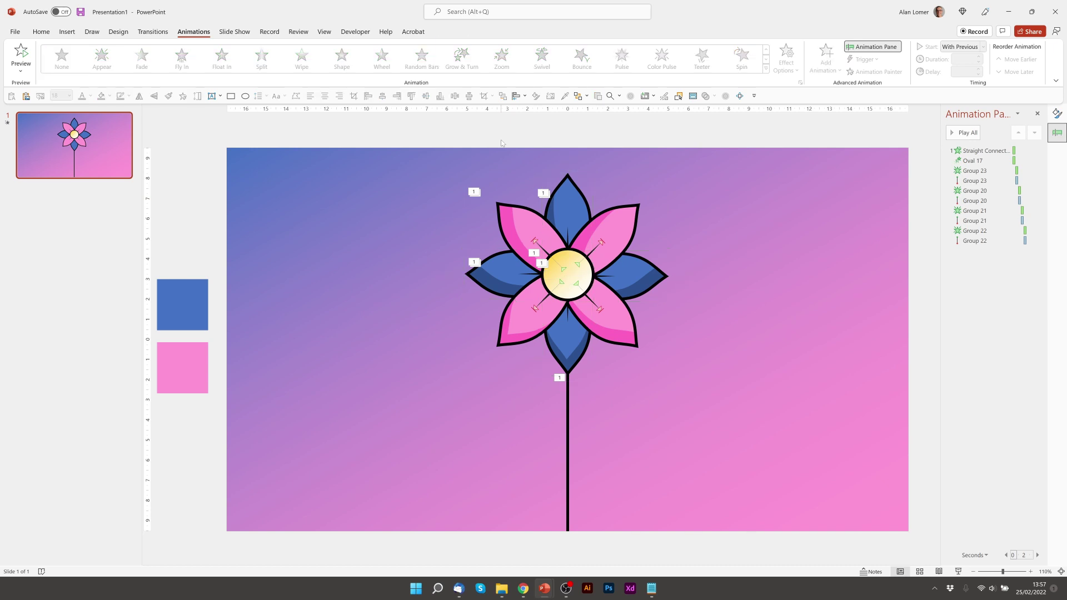
click(510, 212)
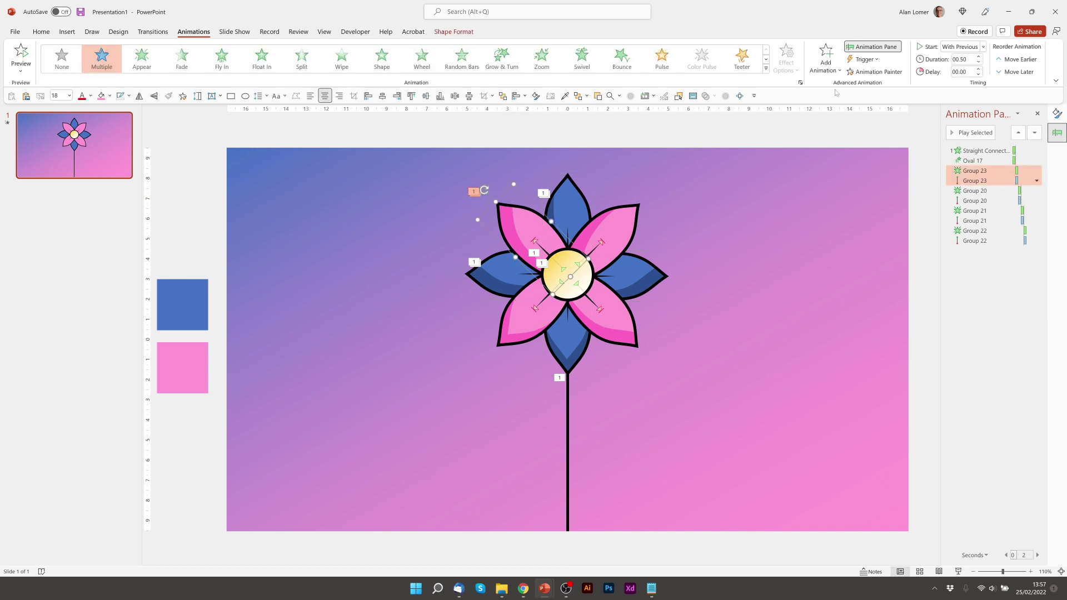
click(874, 72)
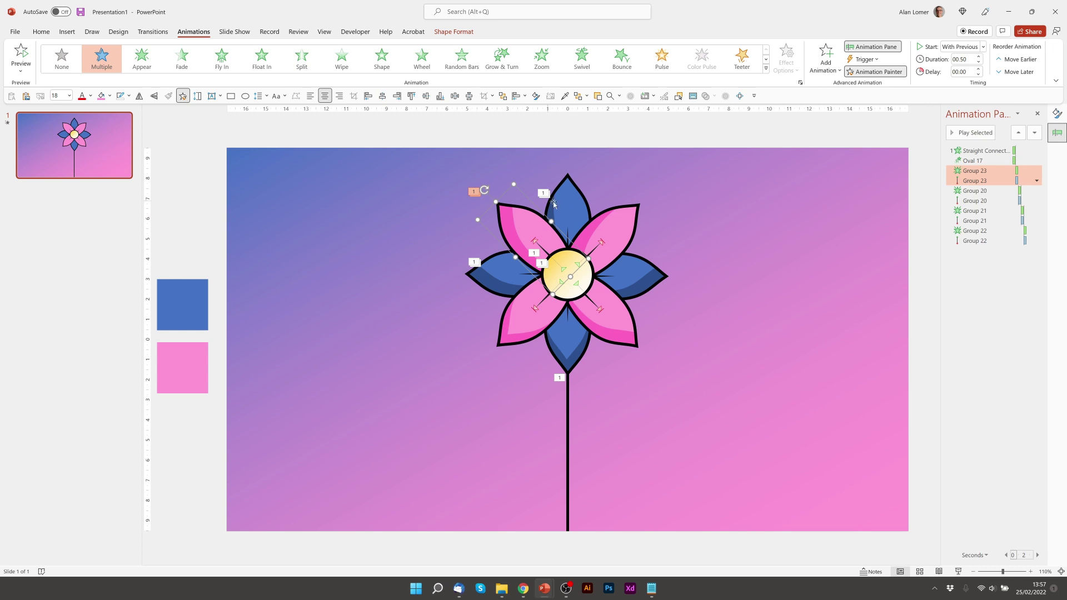
click(575, 205)
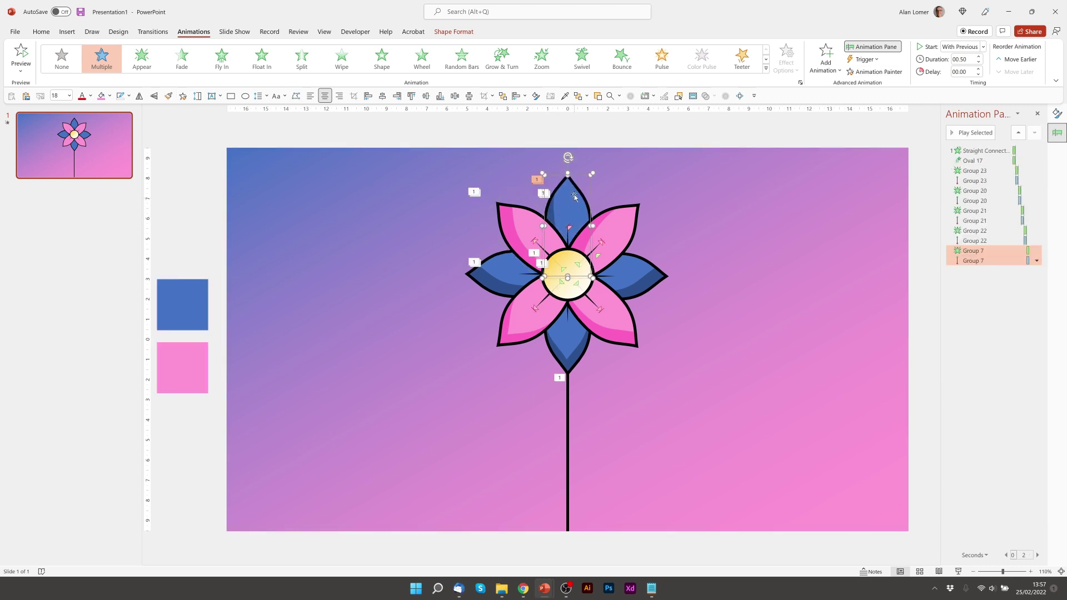
click(598, 256)
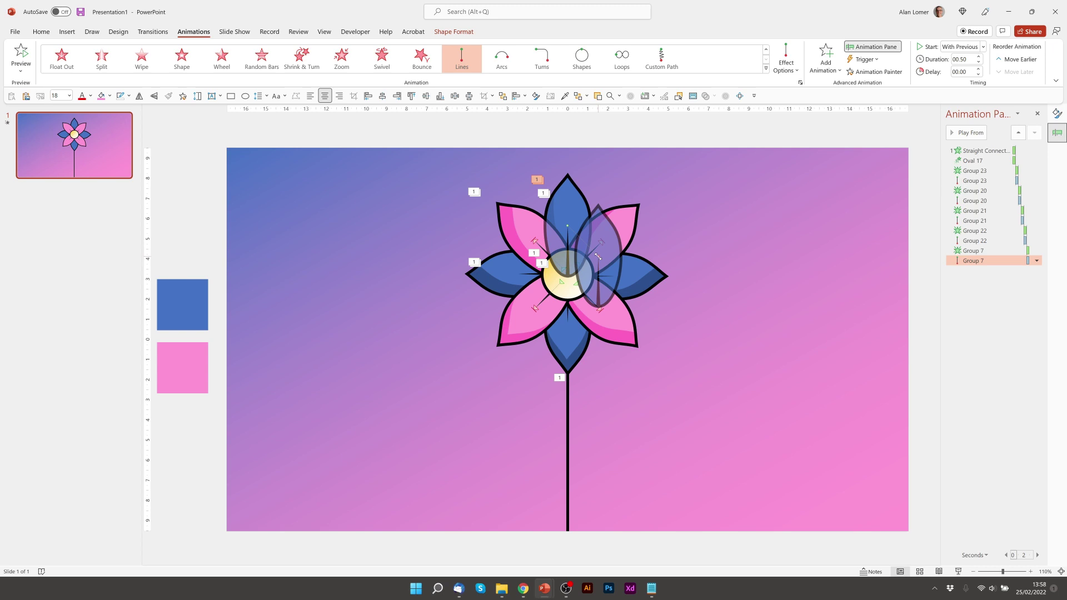
drag(599, 256, 566, 257)
Copy the animations onto the right blue petal and realign its flight path through the centre
click(623, 271)
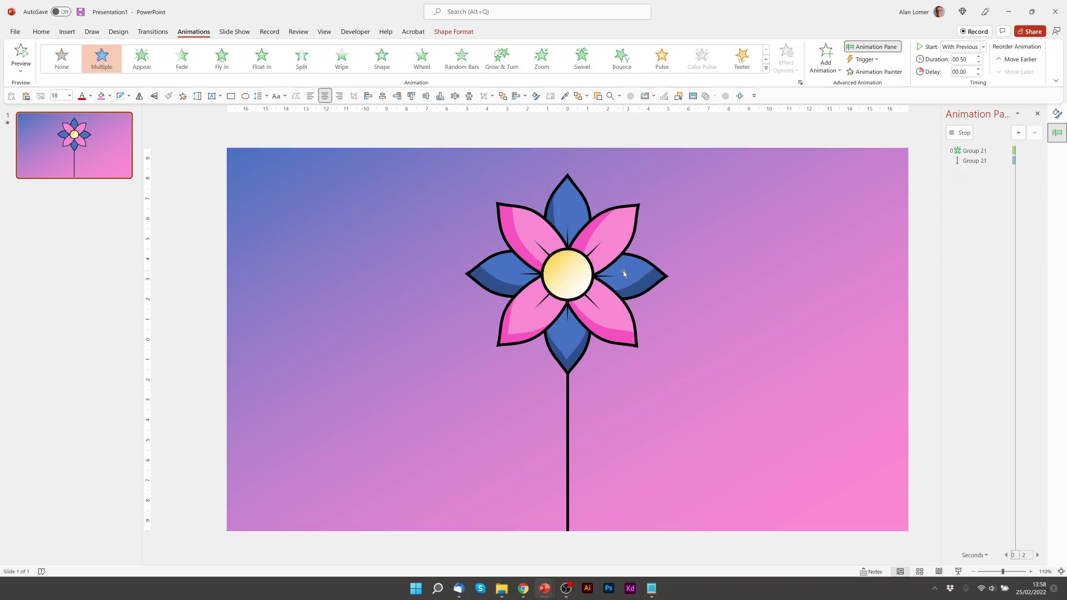
key(ctrl+z)
key(alt+shift+c)
click(648, 270)
drag(615, 307, 581, 274)
Copy the animations onto the bottom blue petal and realign its flight path through the centre
click(662, 278)
key(alt+shift+c)
click(573, 346)
click(536, 324)
click(567, 356)
mouse_move(568, 356)
mouse_down()
mouse_move(566, 289)
mouse_move(536, 274)
mouse_move(553, 274)
mouse_up()
Copy the animations onto the left blue petal
click(565, 376)
key(alt+shift+c)
click(500, 284)
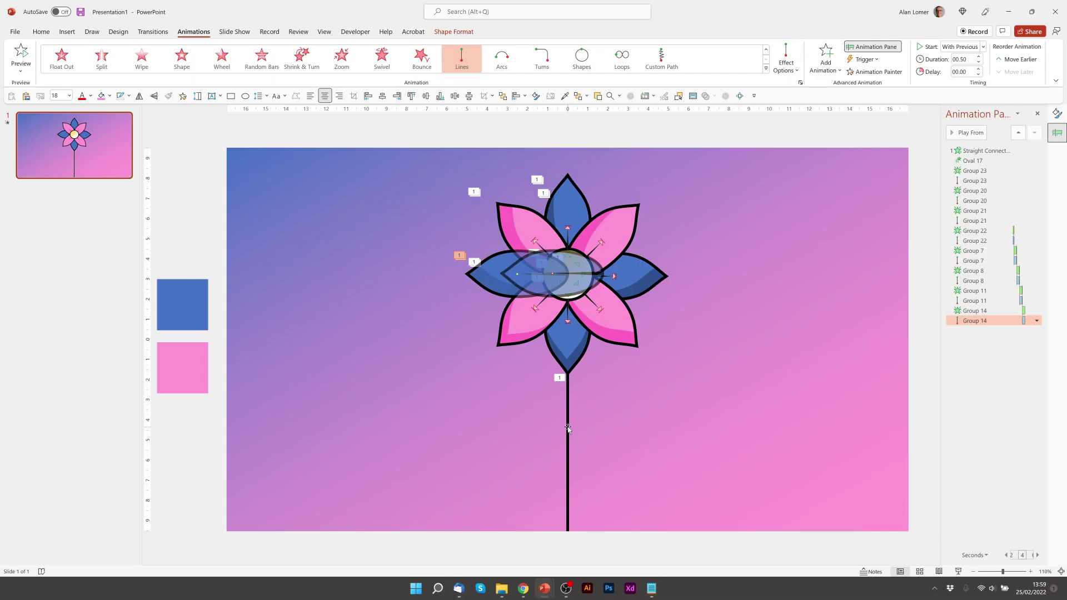
Send the black stem line to the back, behind the flower's petals
click(569, 428)
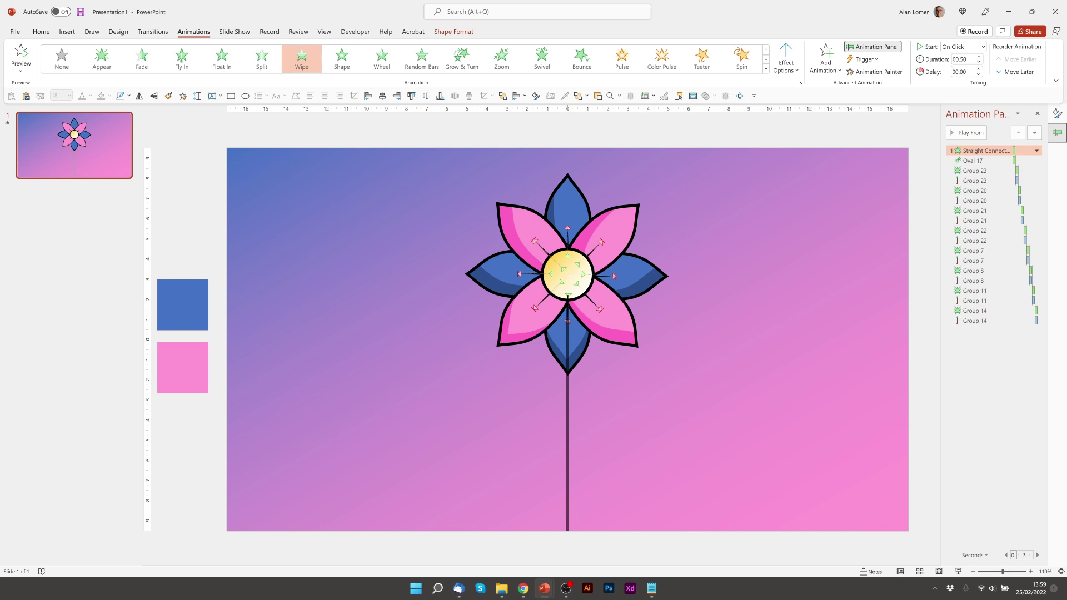
right_click(571, 400)
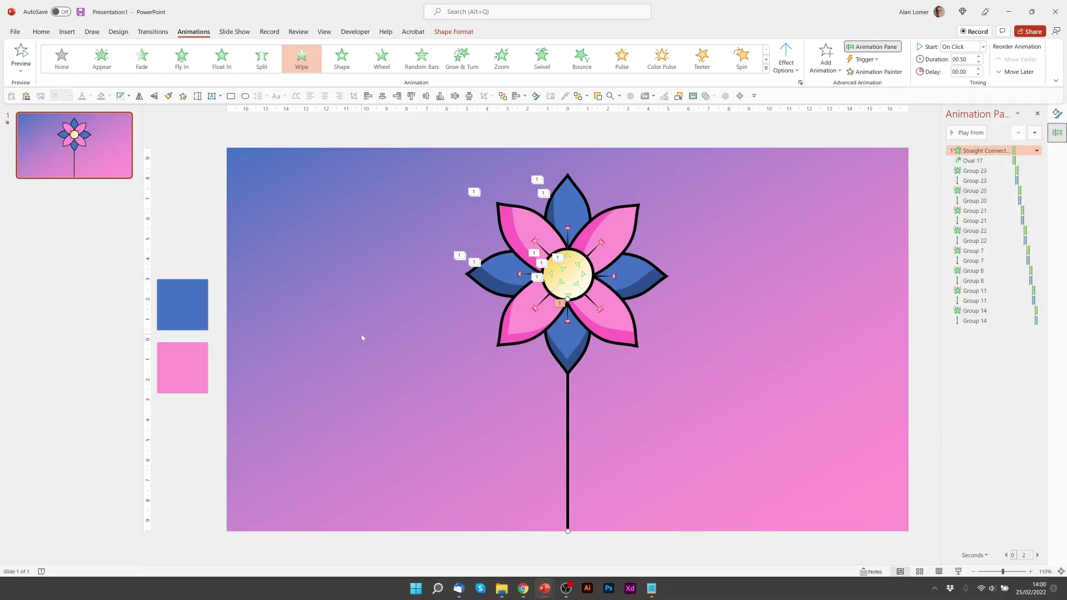
Select the animations from Group 23 through Group 14 and set their duration to 0.25 seconds
key(Down)
key(Down)
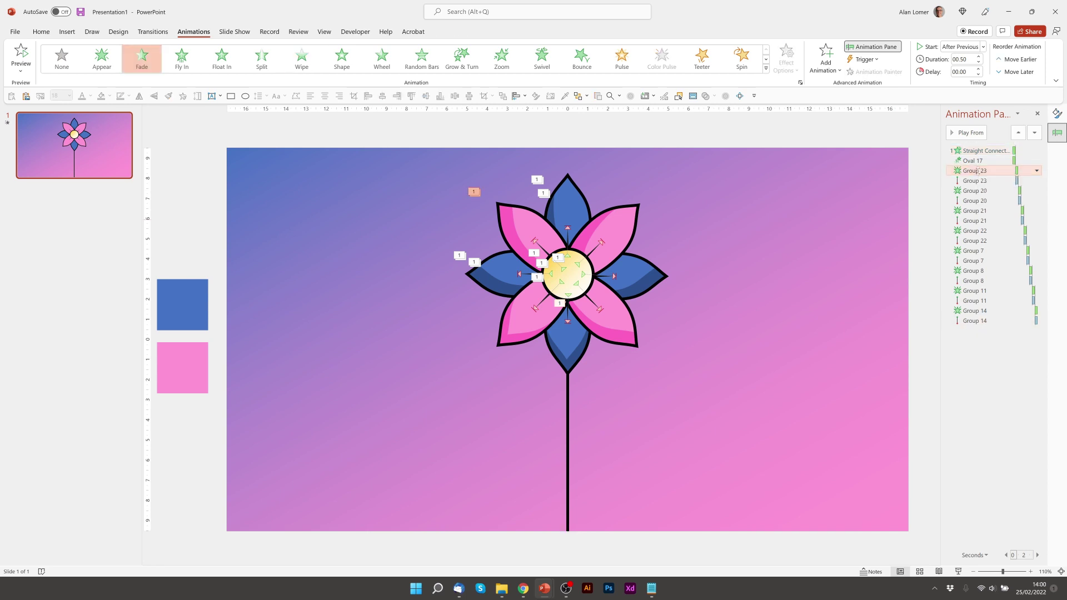
shift+click(977, 321)
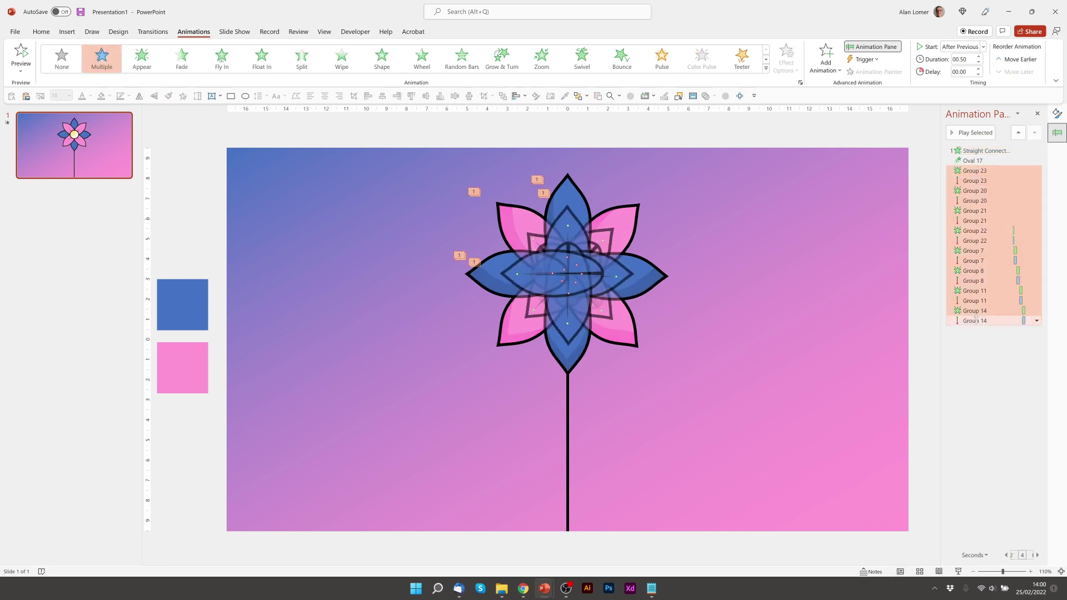
click(980, 62)
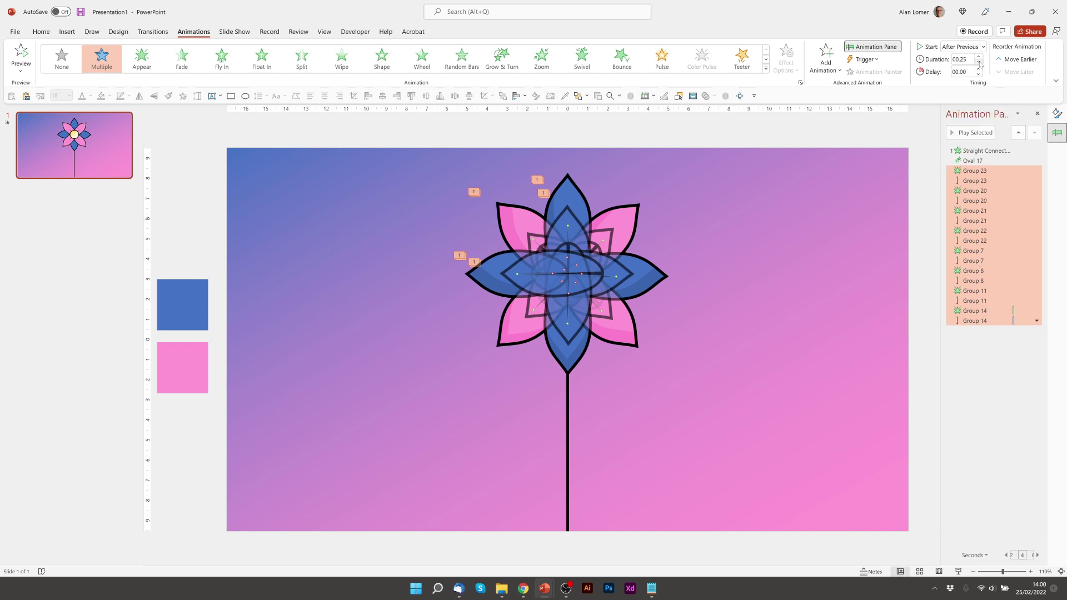